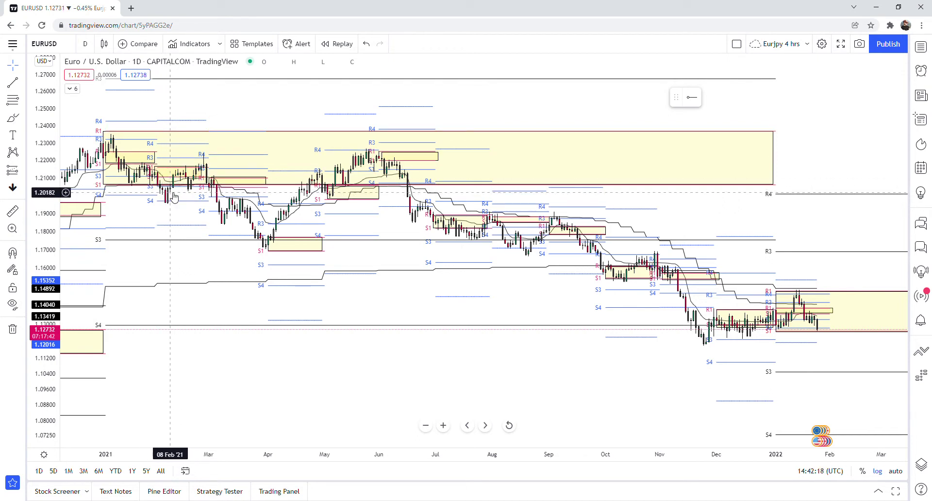
Inspect the small yellow zone, then start and cancel a price-range measurement from the March 2021 high
left_click(154, 179)
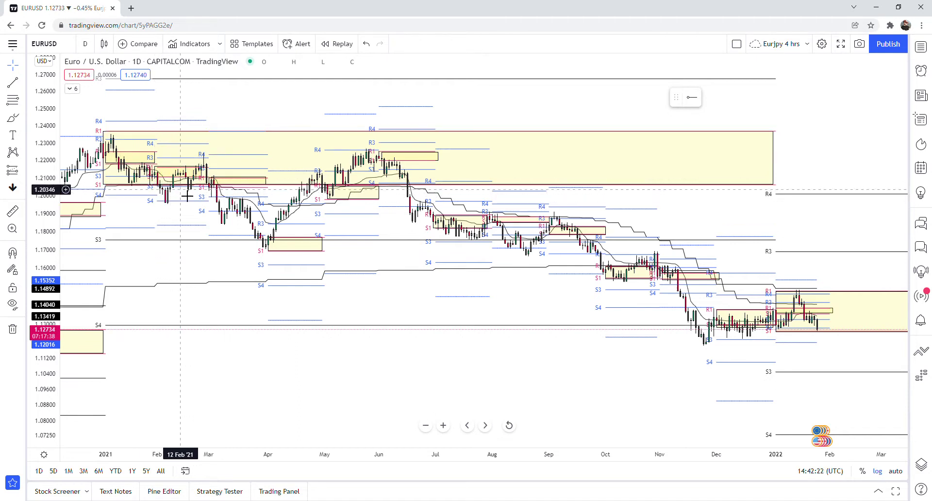
left_click(208, 160)
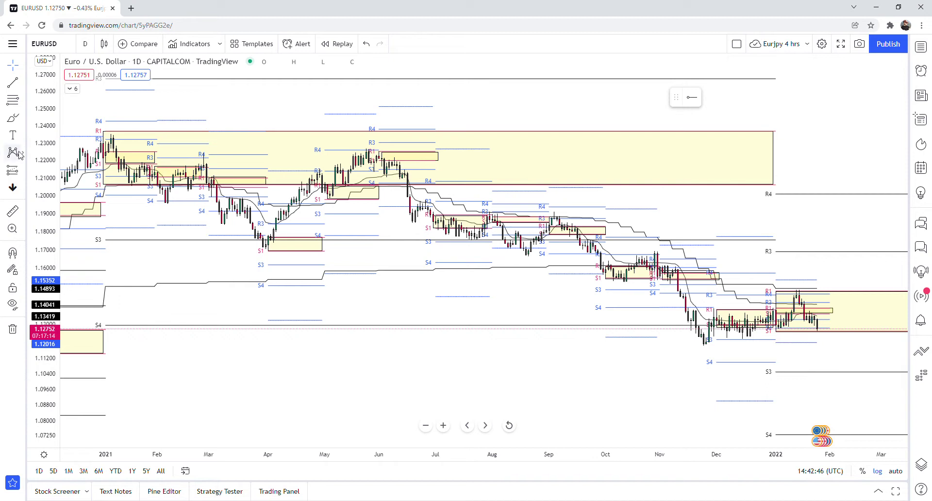
left_click(25, 173)
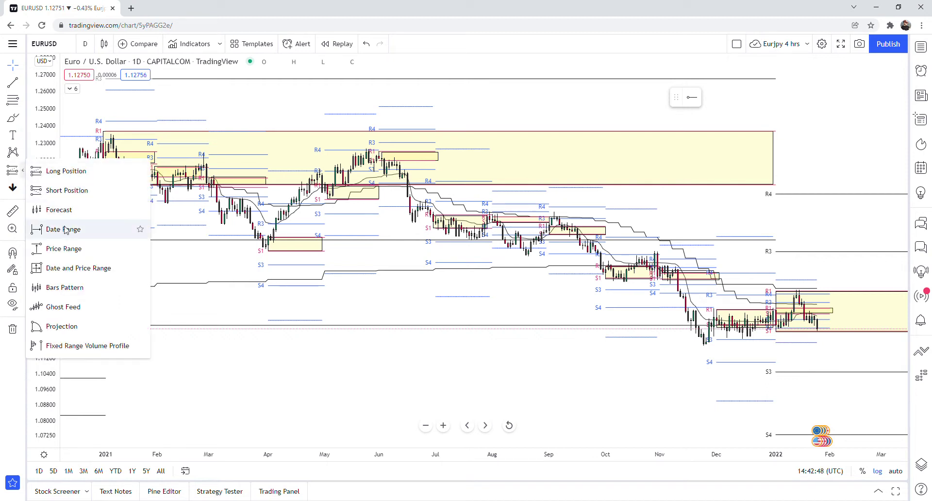
left_click(71, 246)
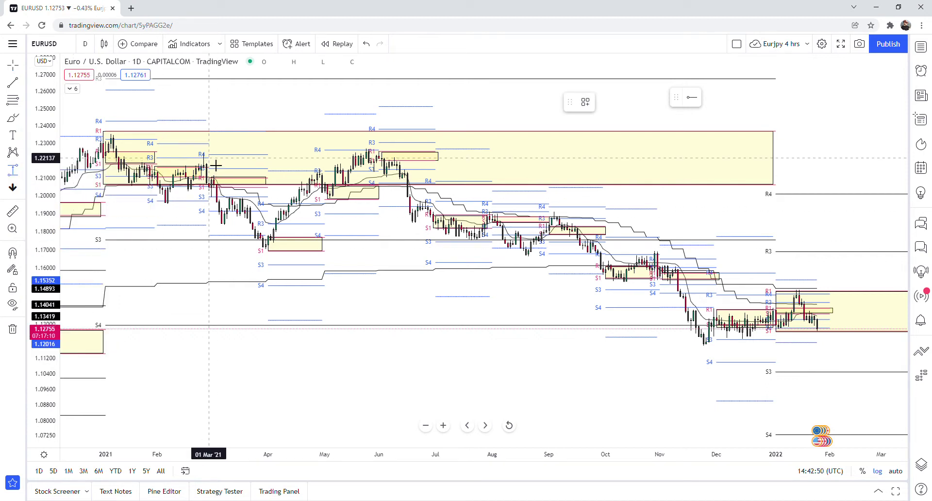
left_click(216, 165)
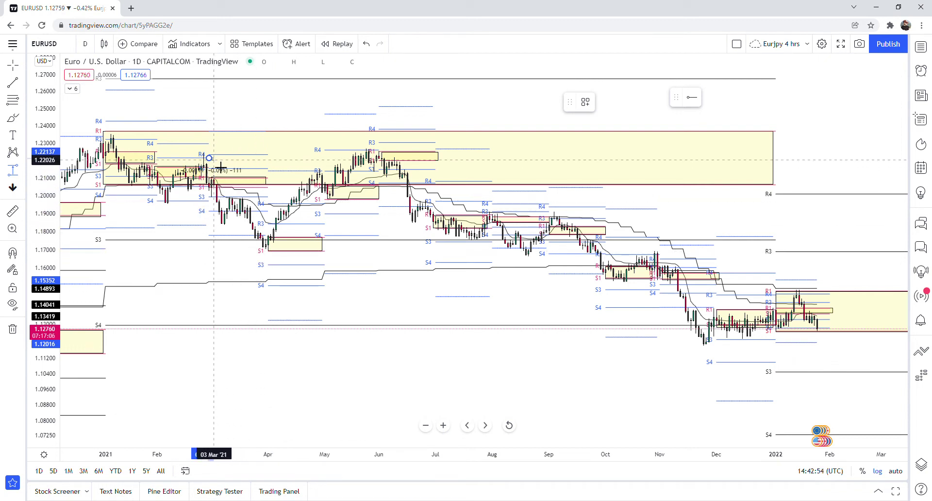
key("Escape")
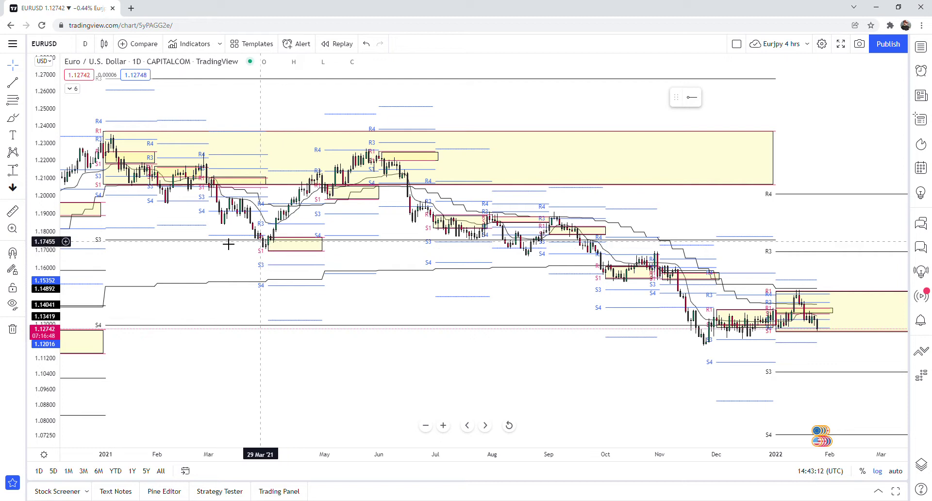
Select the April 2021 yellow zone and zoom out the time axis to include 2020
left_click(272, 253)
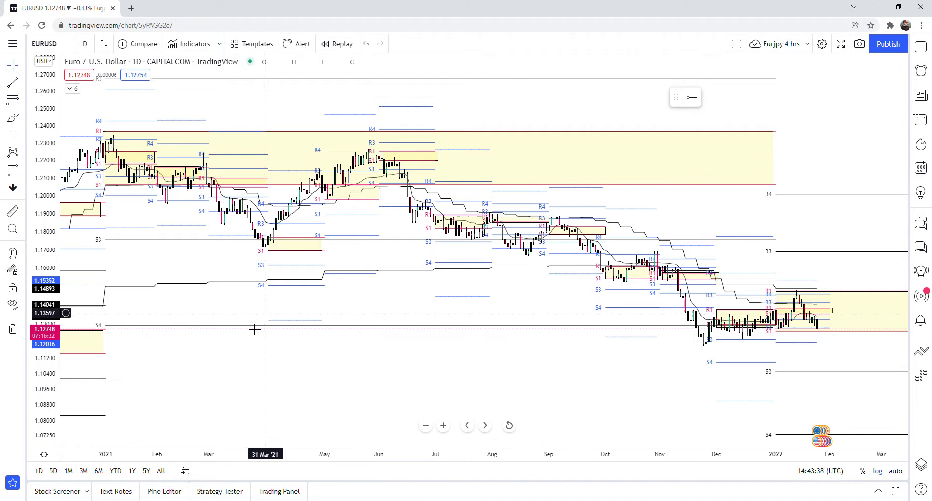
scroll(237, 391, "down", 5)
scroll(282, 390, "down", 2)
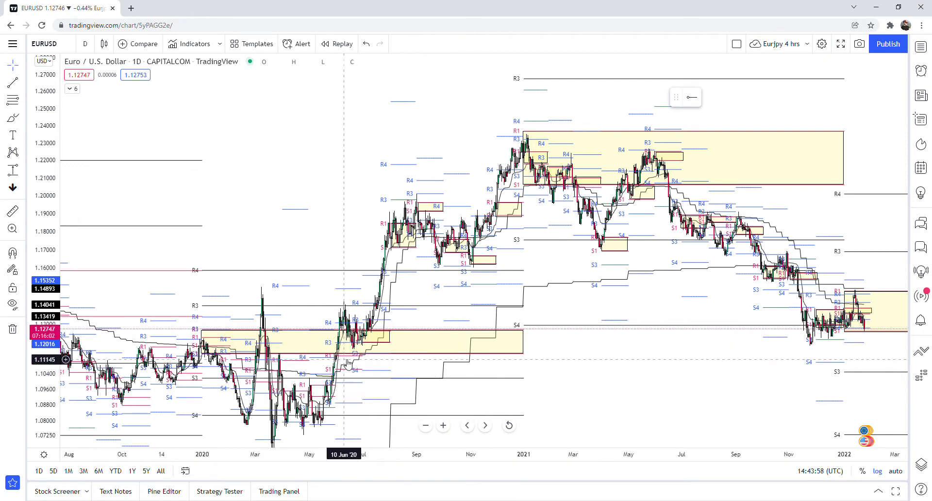
Check the large 2020 yellow zone and the October 2020 zone, then zoom in to late 2020 onward
scroll(347, 363, "up", 5)
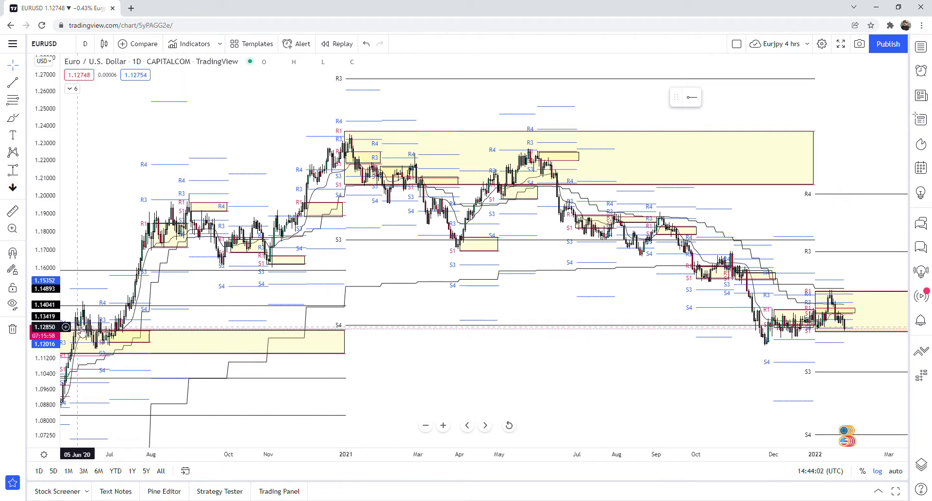
left_click(77, 330)
left_click(92, 320)
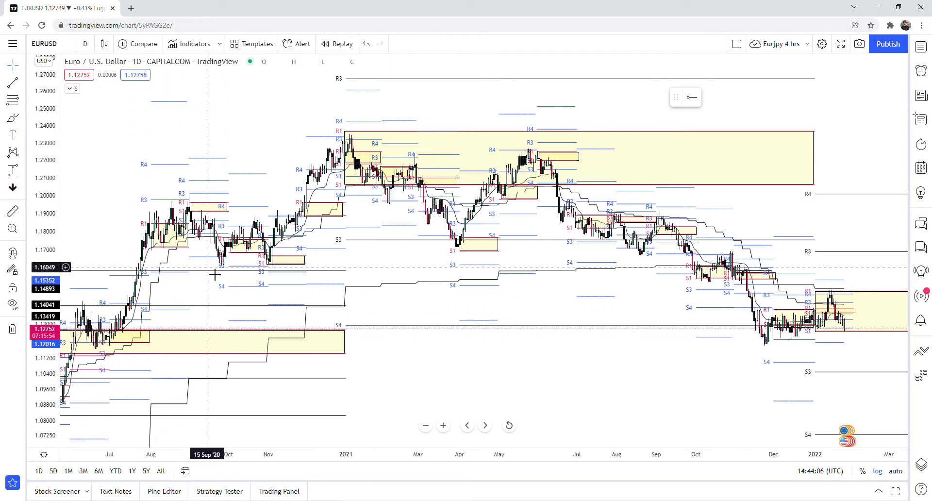
left_click(238, 242)
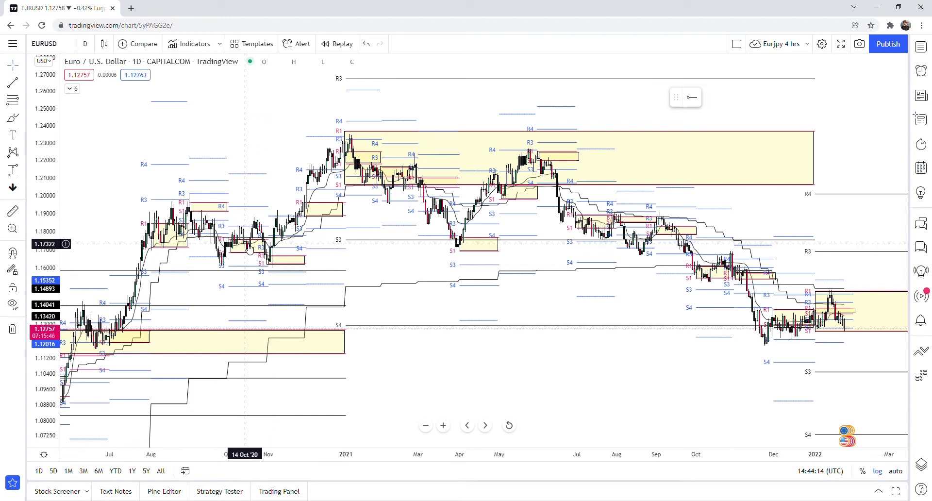
scroll(250, 246, "up", 4)
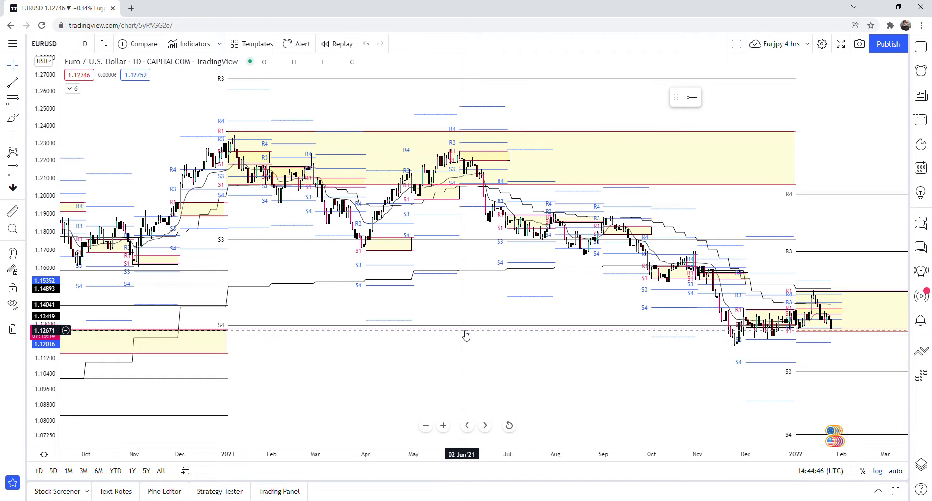
Pan toward later dates and zoom, inspecting the red-bordered June 2021 zone through early 2022
scroll(556, 374, "up", 2)
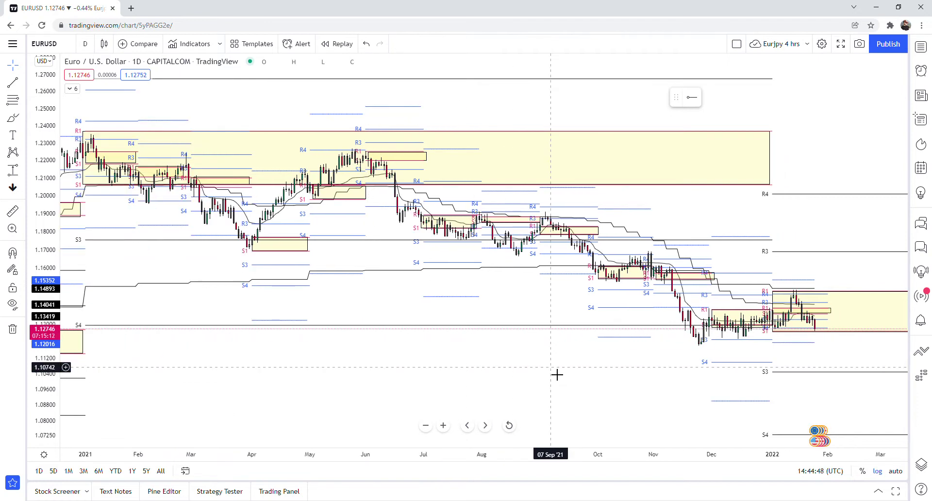
scroll(557, 374, "down", 2)
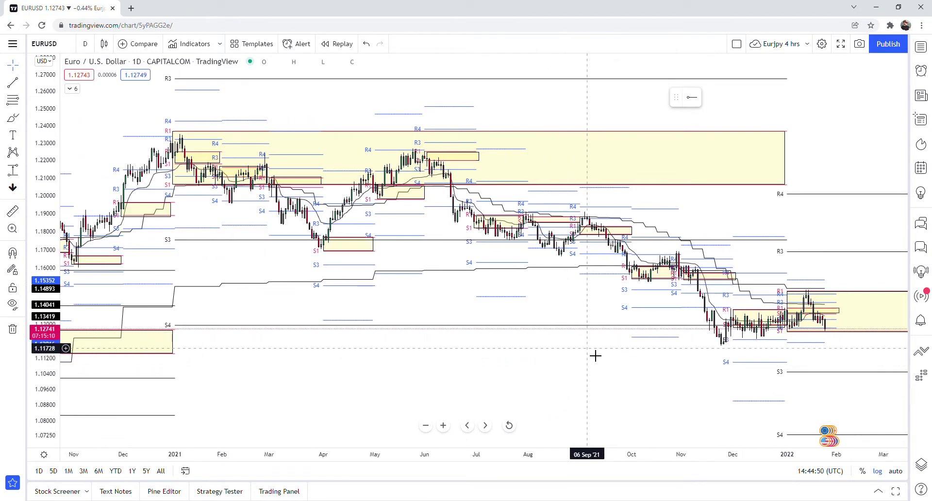
left_click_drag(561, 378, 520, 378)
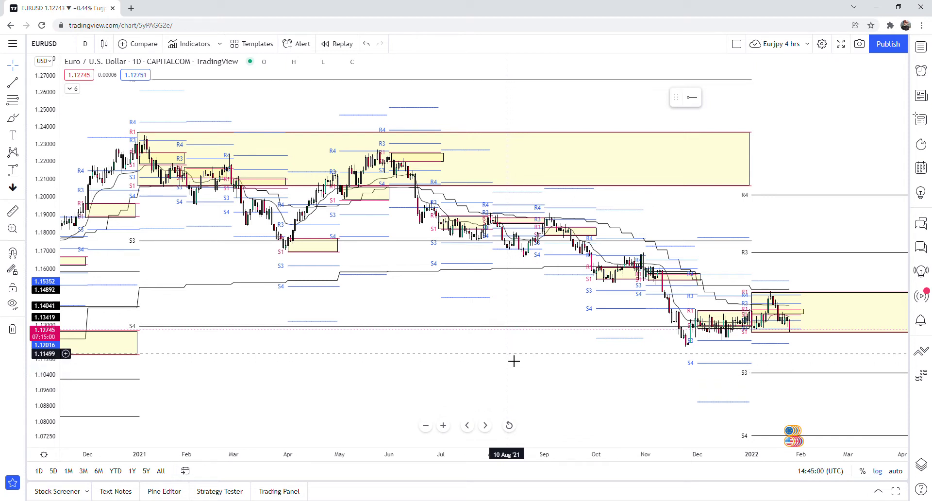
scroll(514, 361, "up", 1)
scroll(514, 360, "down", 2)
scroll(513, 361, "up", 1)
scroll(513, 360, "down", 1)
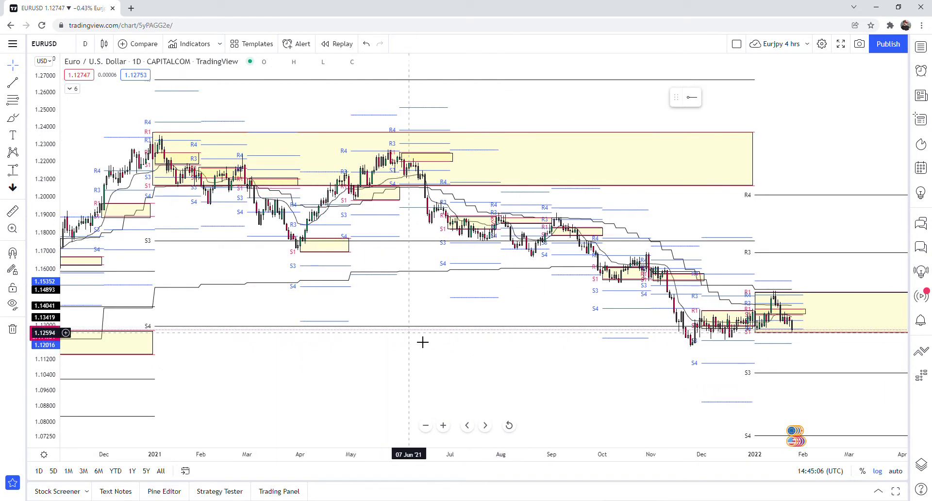
scroll(427, 344, "up", 1)
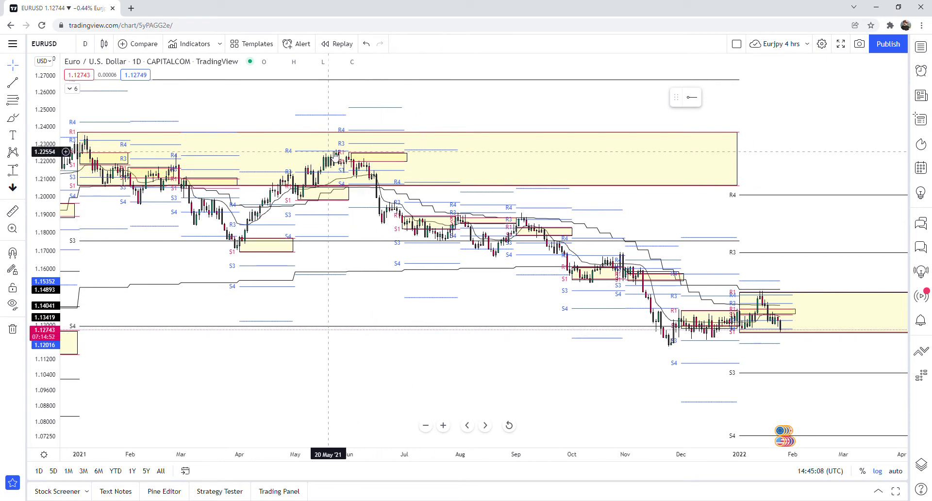
left_click(359, 160)
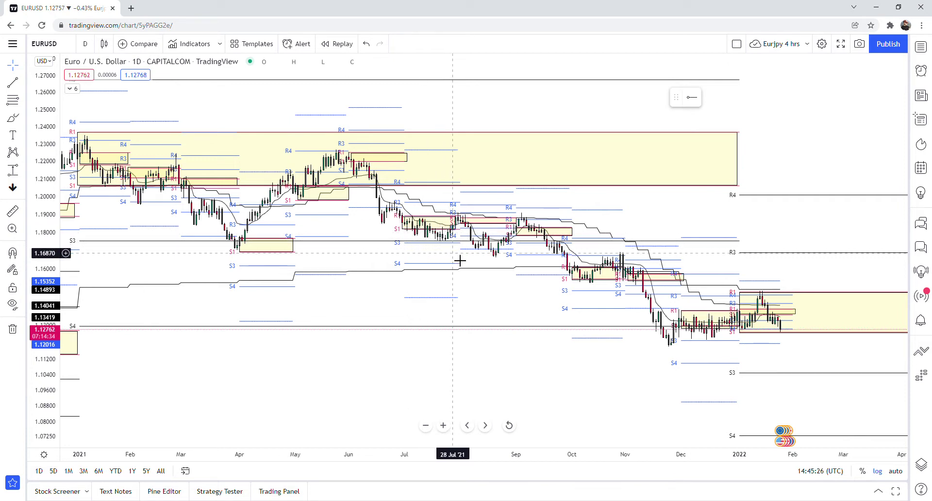
scroll(460, 260, "down", 1)
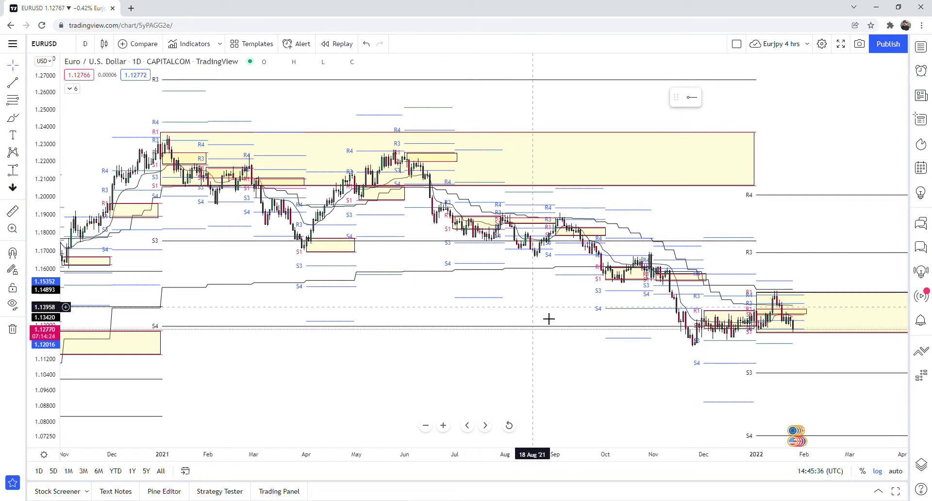
scroll(524, 290, "up", 1)
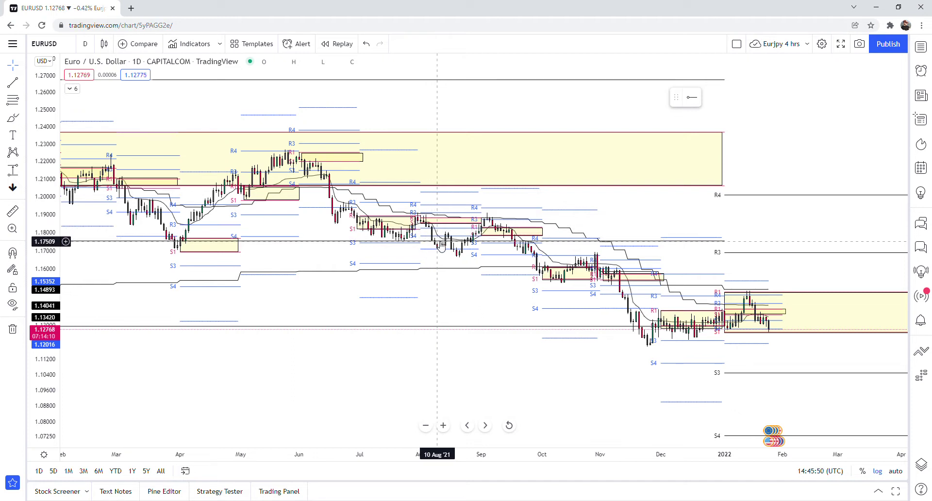
scroll(443, 254, "down", 1)
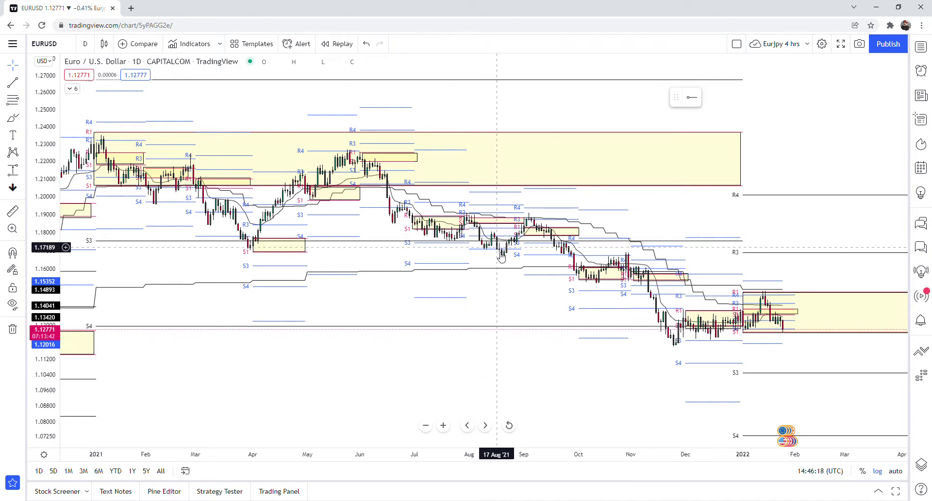
scroll(519, 308, "up", 3)
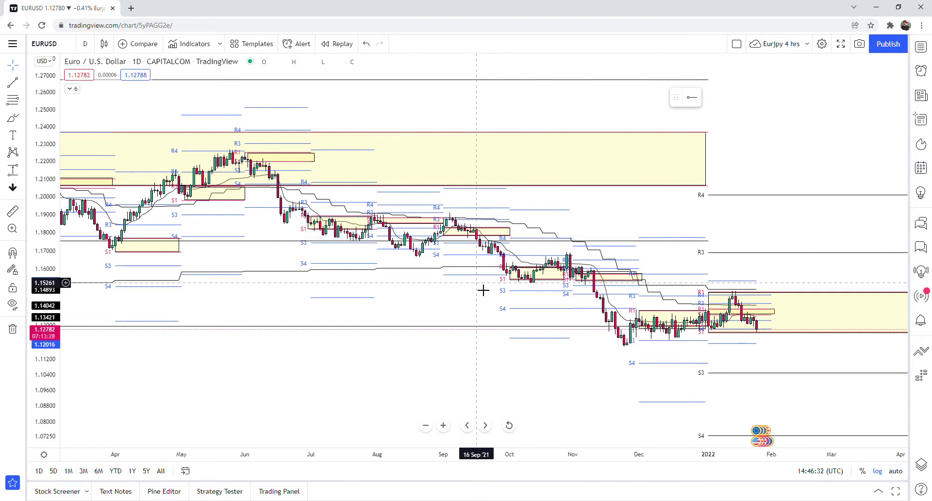
scroll(483, 290, "down", 1)
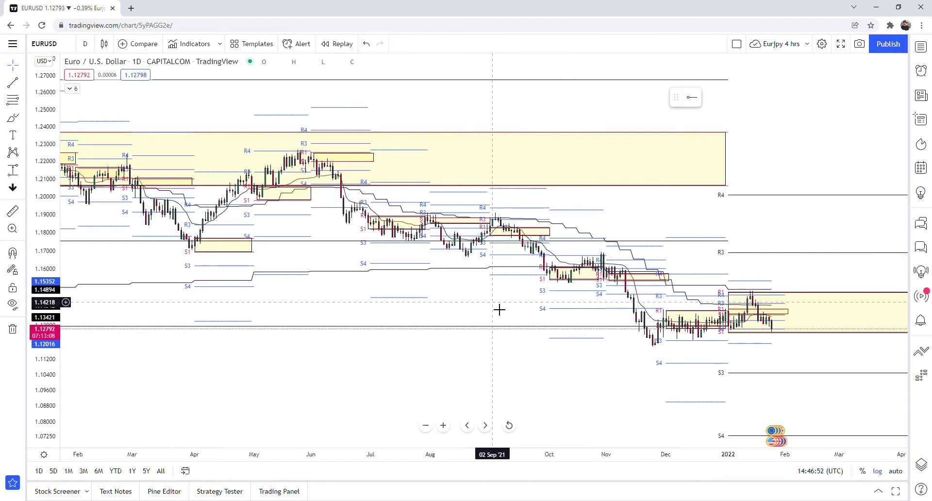
scroll(486, 270, "up", 2)
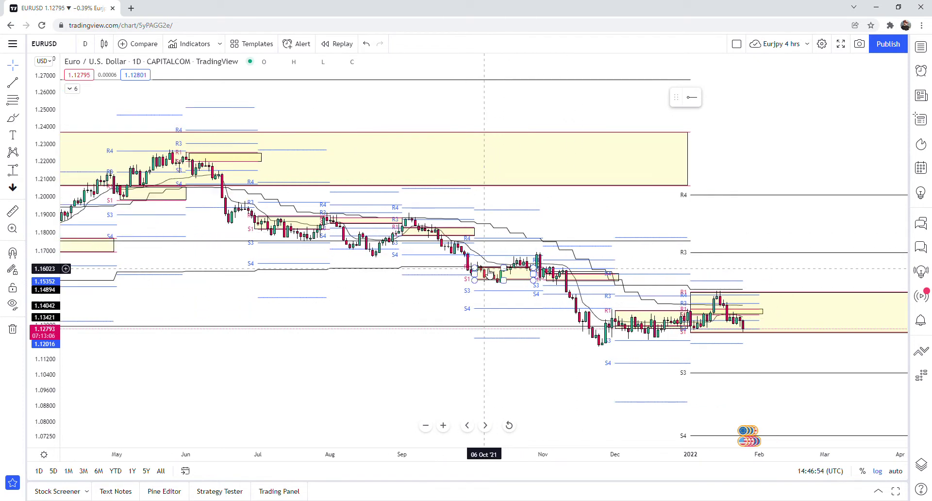
scroll(484, 268, "up", 1)
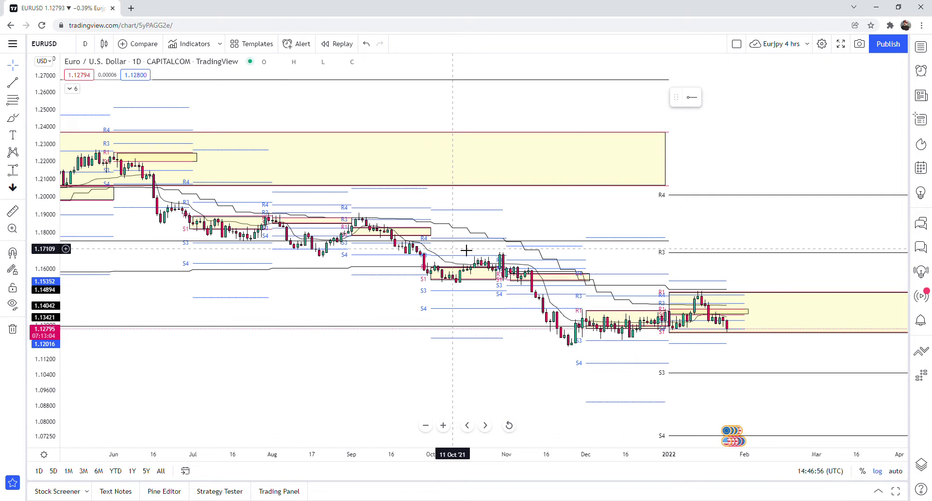
scroll(503, 306, "down", 2)
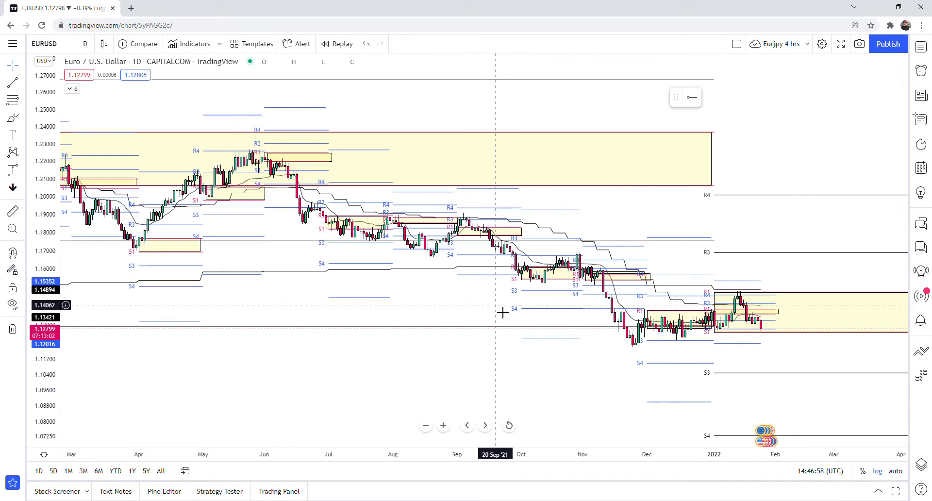
scroll(476, 318, "up", 1)
scroll(591, 385, "up", 1)
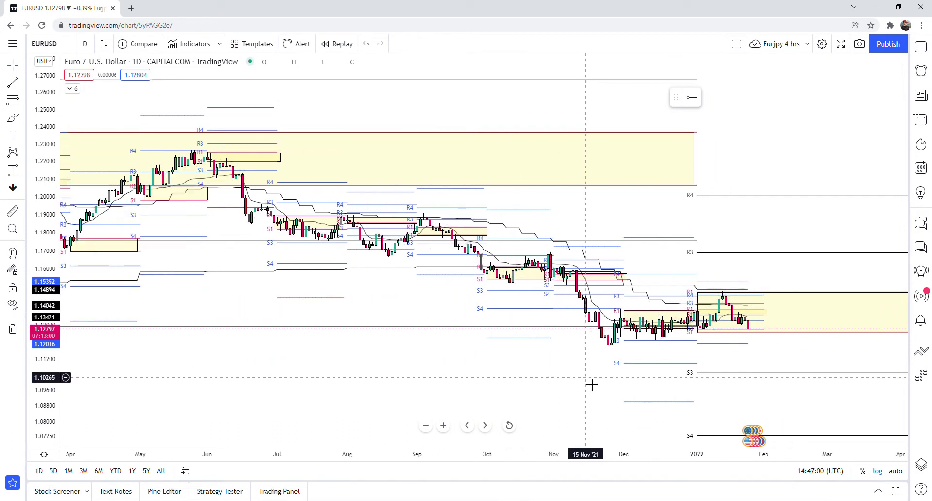
scroll(591, 384, "up", 1)
left_click_drag(840, 364, 493, 326)
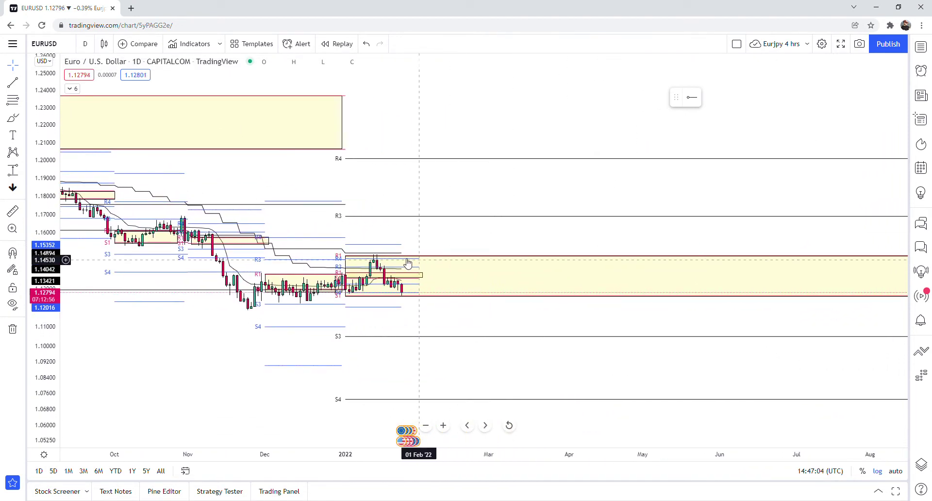
left_click(434, 262)
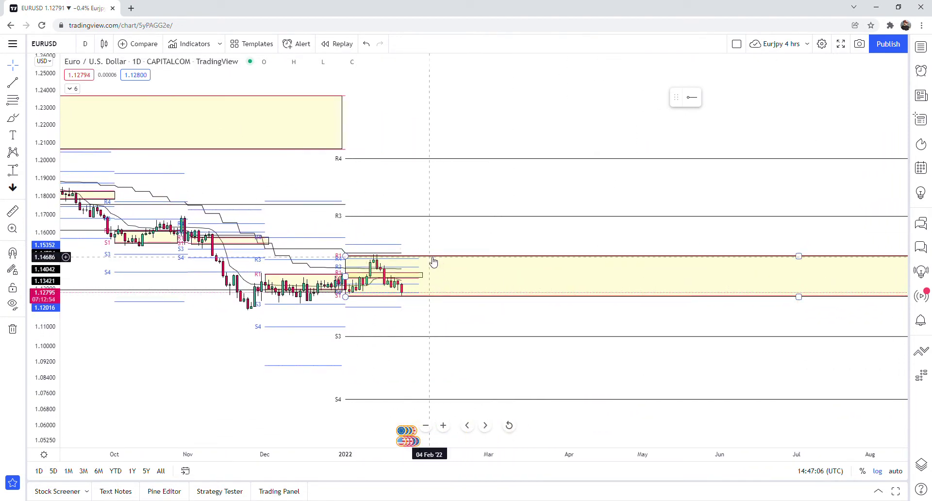
left_click(441, 318)
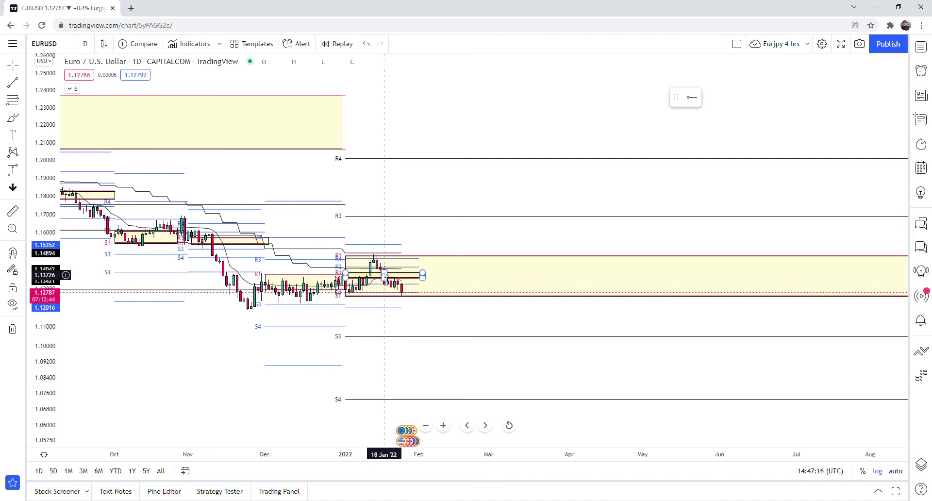
left_click(407, 296)
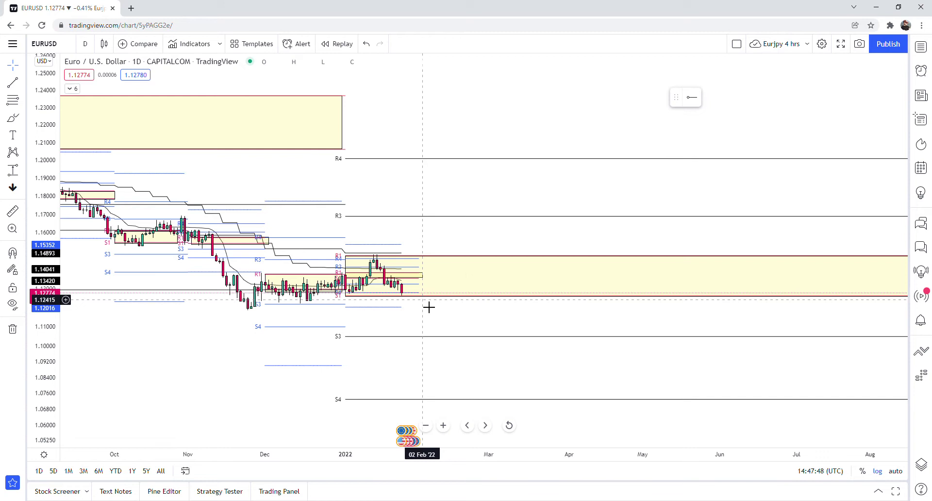
scroll(430, 308, "down", 2)
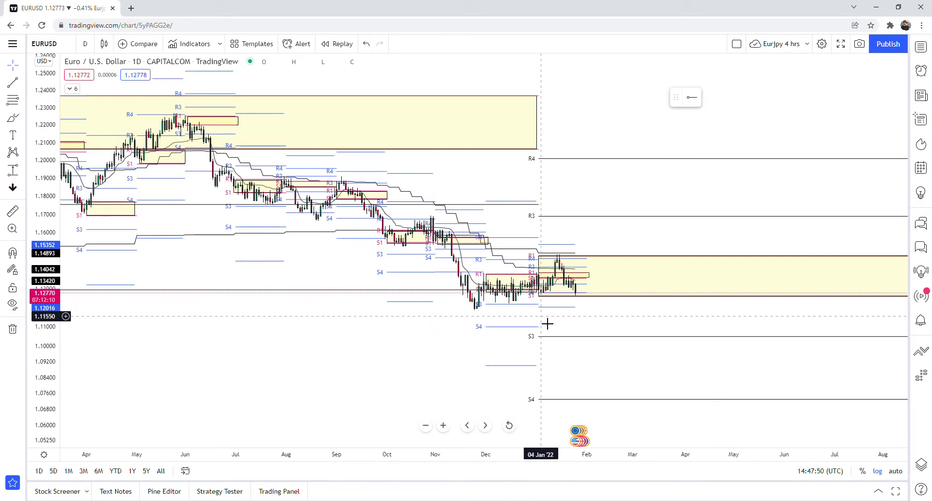
scroll(548, 324, "down", 1)
scroll(547, 323, "down", 2)
scroll(547, 323, "up", 1)
scroll(547, 323, "down", 1)
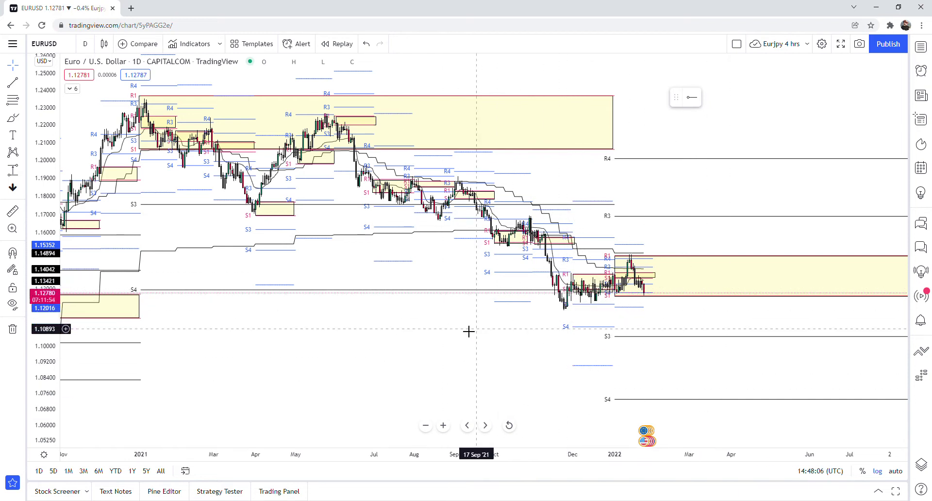
scroll(532, 351, "up", 5)
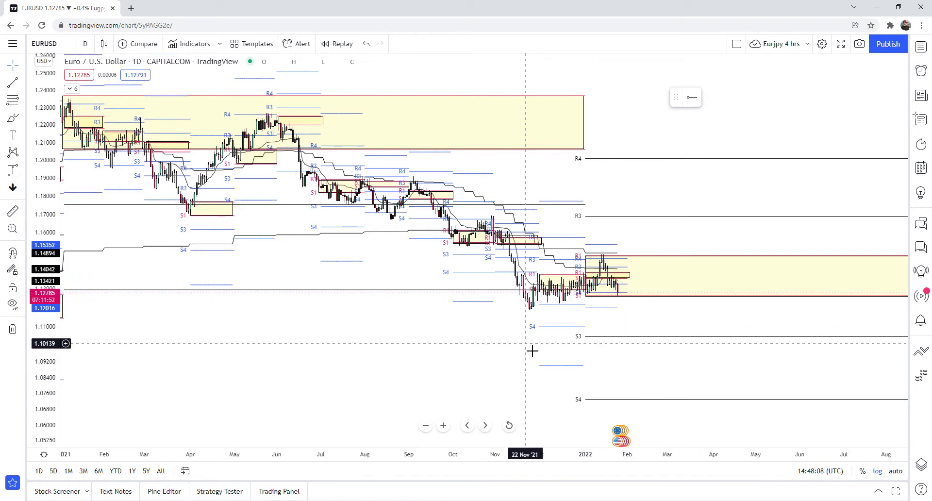
scroll(532, 352, "up", 1)
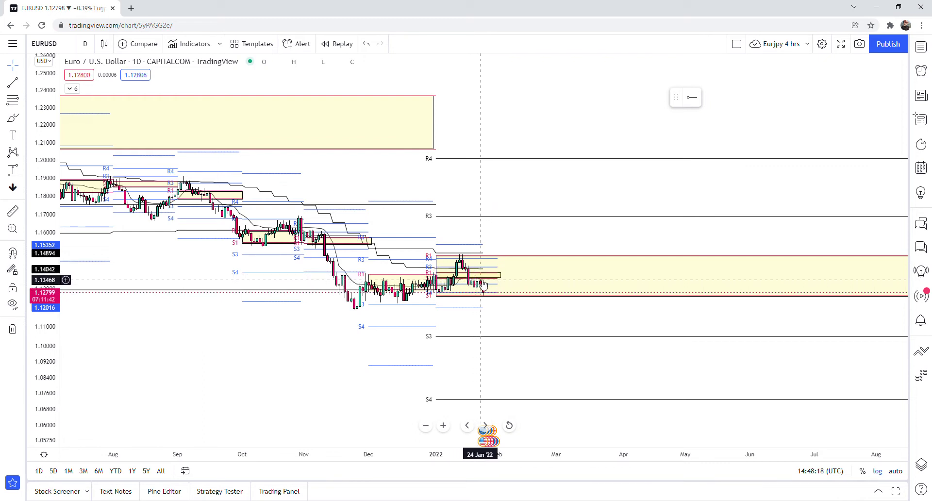
scroll(485, 288, "left", 3)
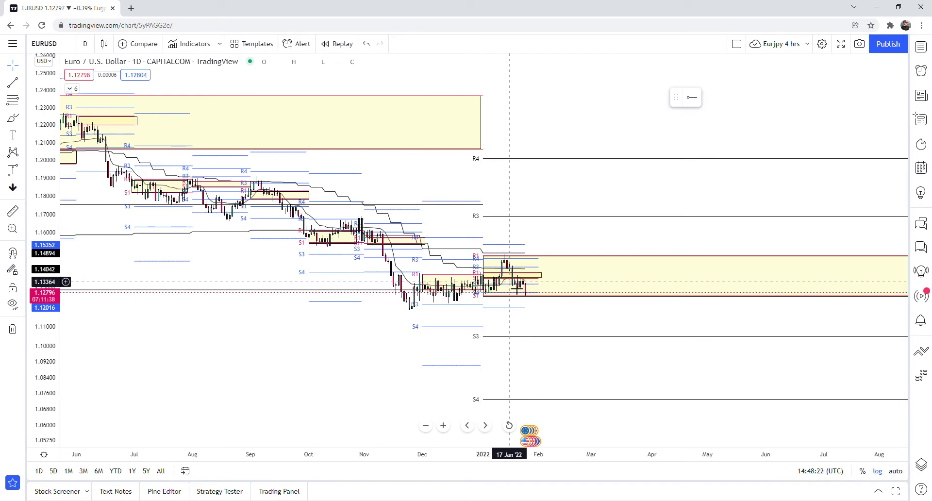
scroll(510, 264, "right", 4)
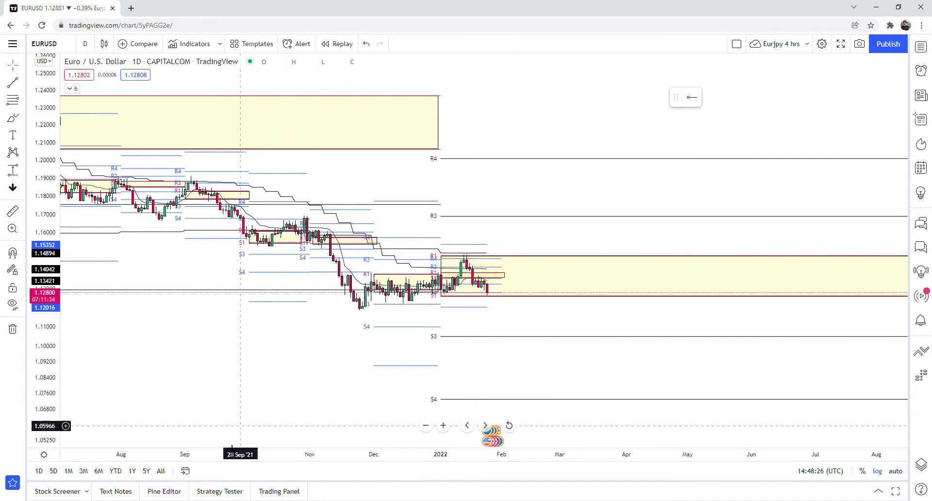
scroll(308, 327, "down", 1)
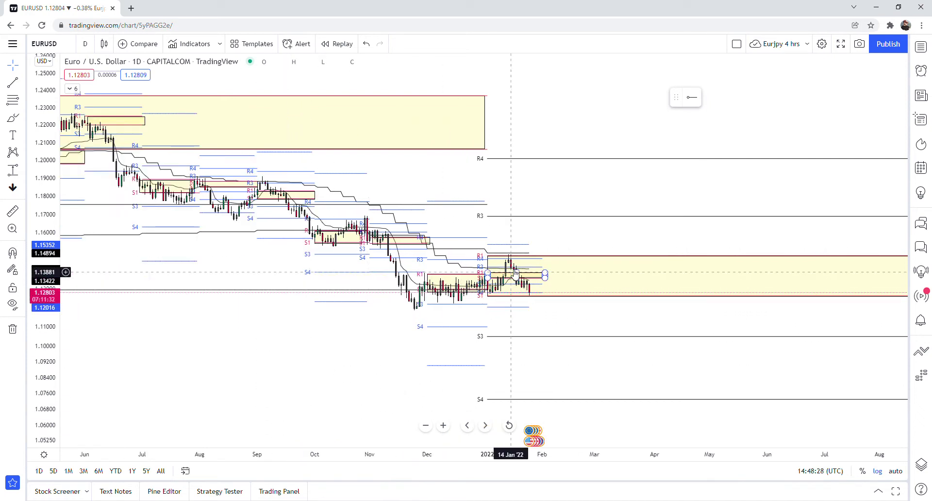
scroll(484, 277, "down", 2)
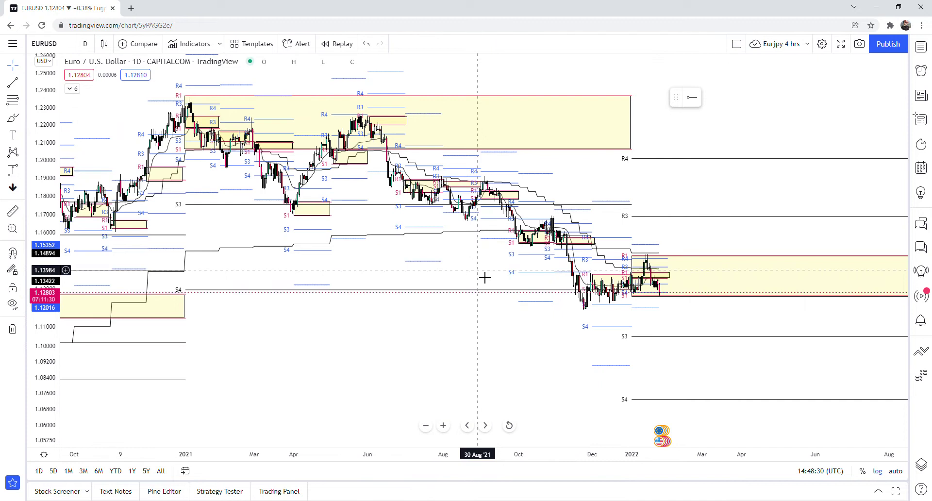
scroll(485, 277, "up", 2)
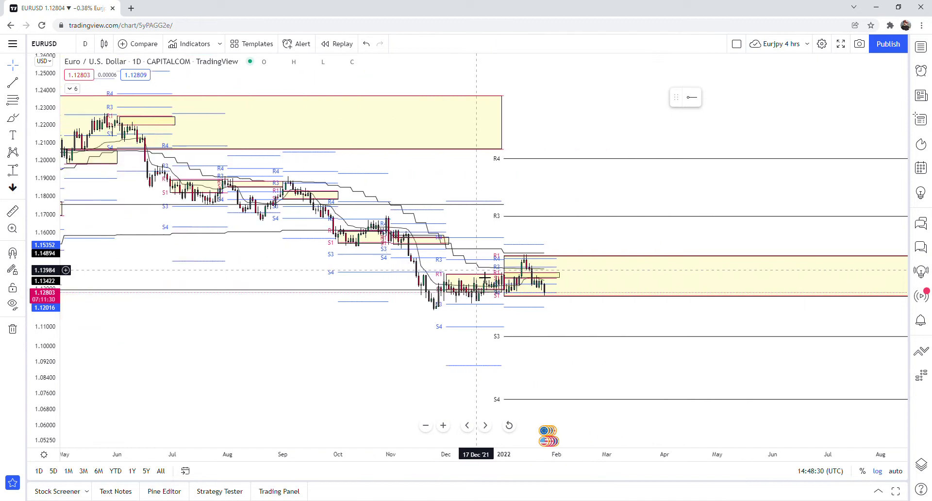
left_click(549, 258)
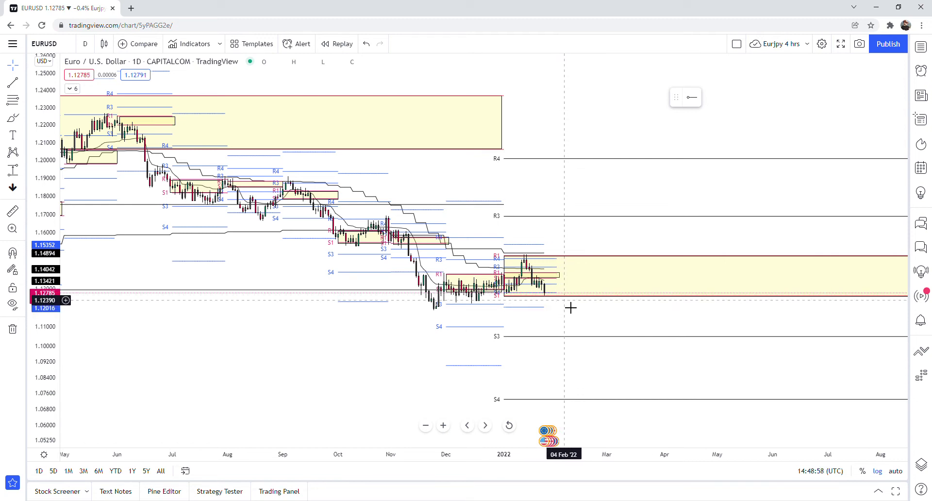
Review the November zone and pan the EURUSD chart back to reveal earlier price history
scroll(571, 307, "down", 1)
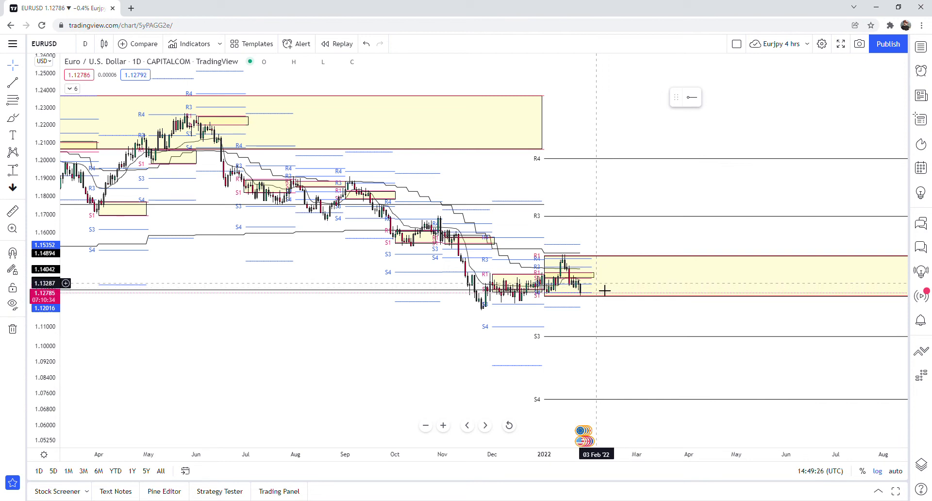
scroll(605, 290, "down", 1)
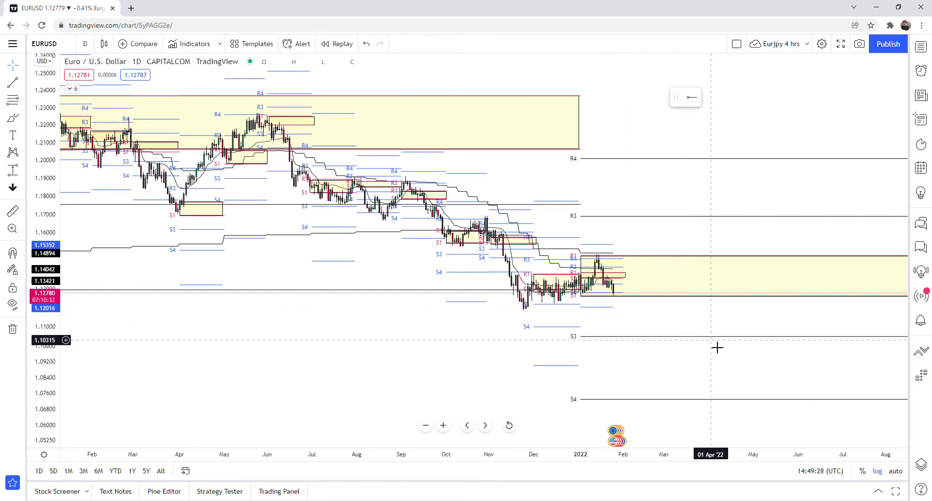
scroll(705, 341, "up", 1)
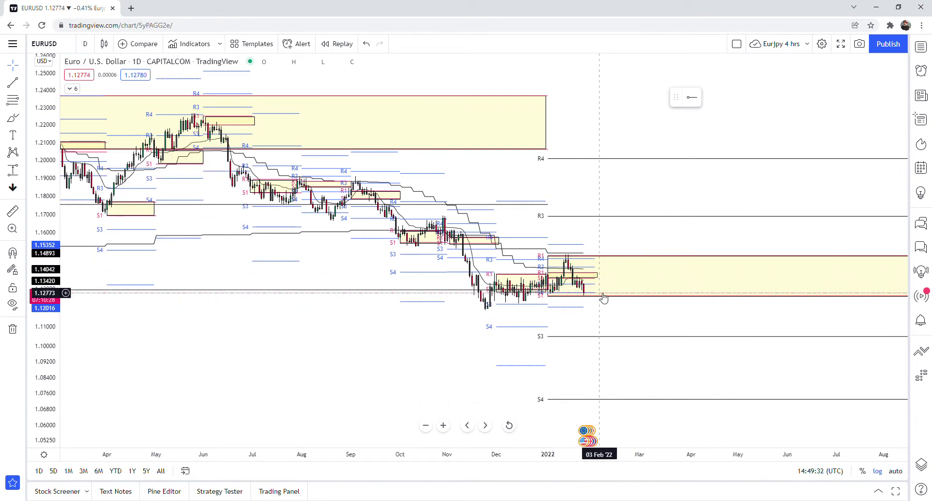
scroll(601, 298, "down", 1)
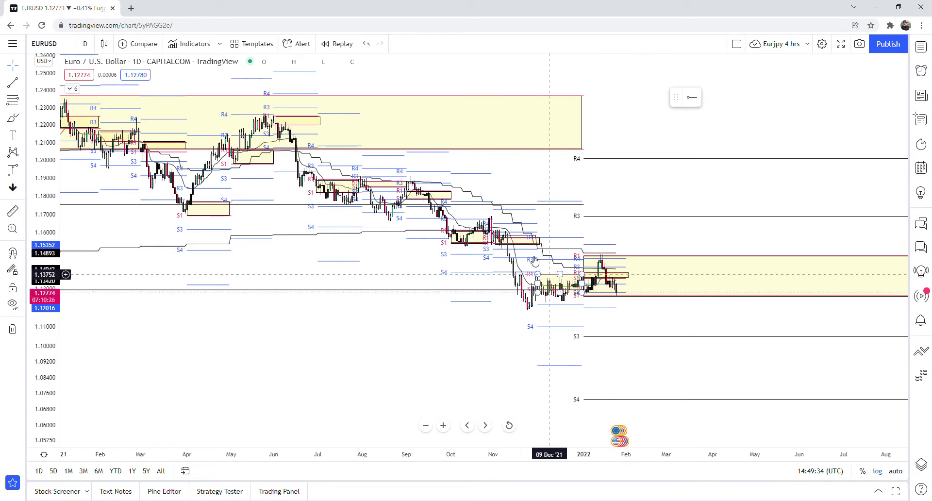
left_click(537, 286)
scroll(540, 290, "down", 2)
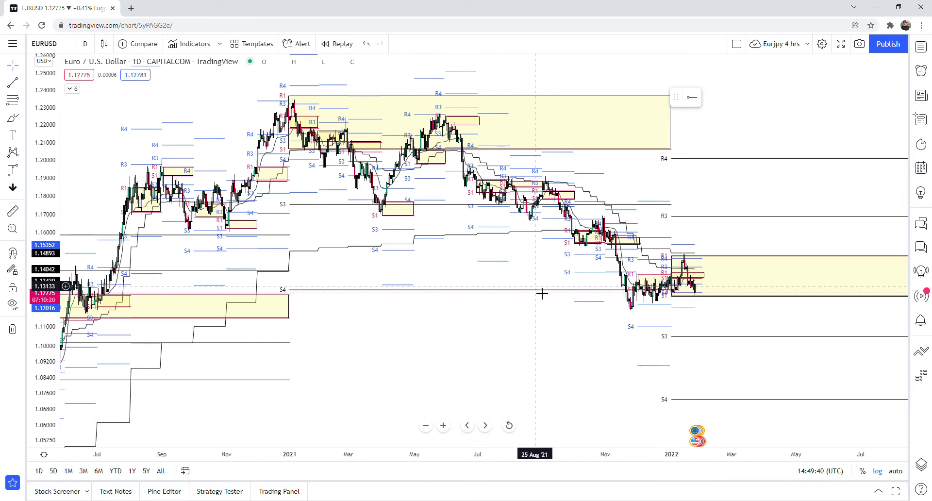
scroll(542, 293, "up", 3)
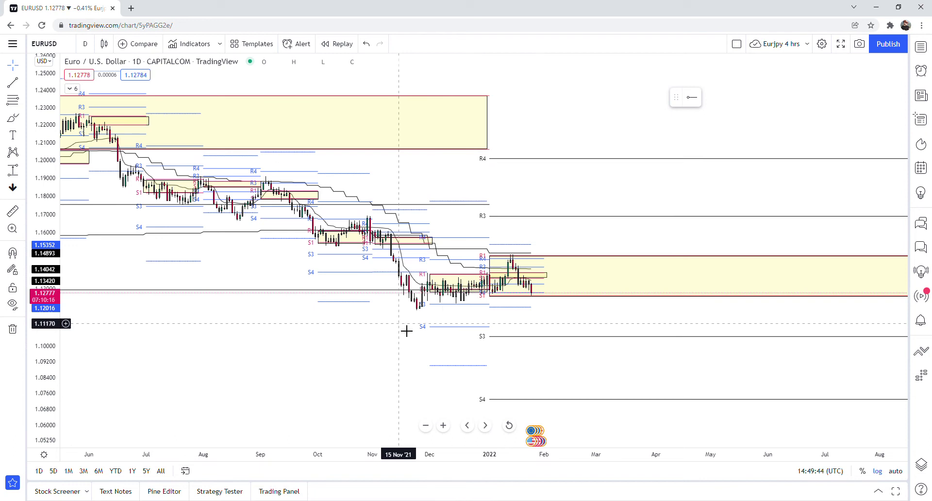
scroll(406, 331, "down", 2)
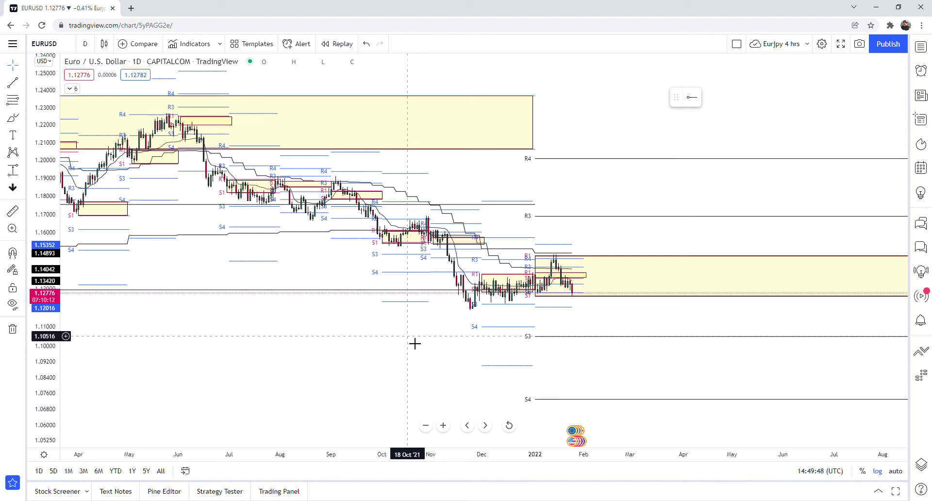
left_click_drag(319, 366, 506, 388)
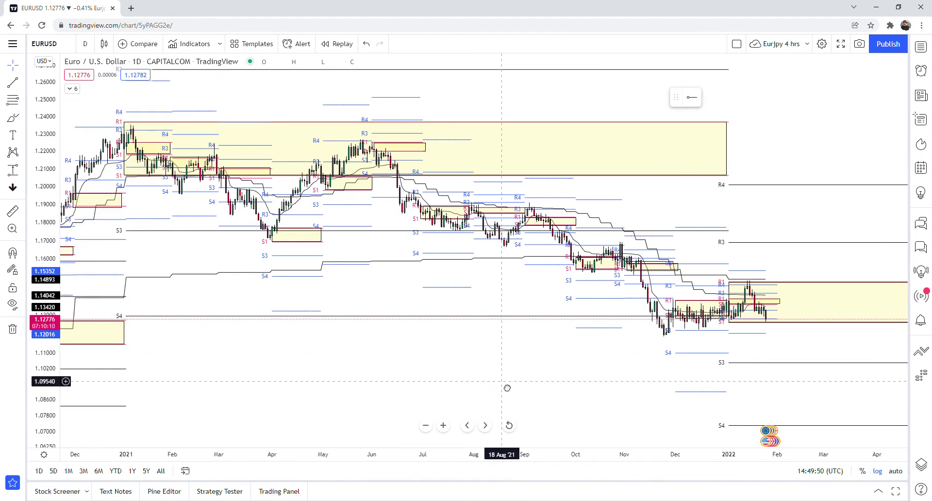
scroll(508, 388, "up", 2)
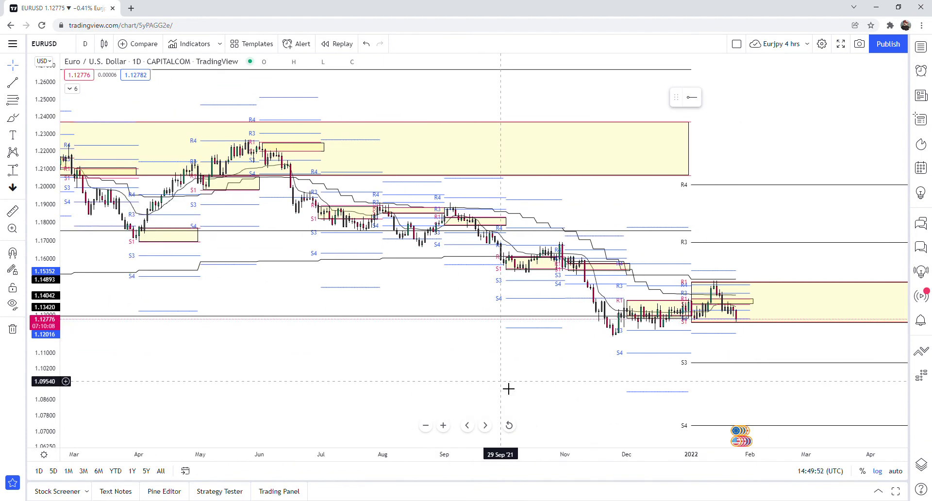
scroll(508, 388, "down", 2)
scroll(508, 389, "up", 2)
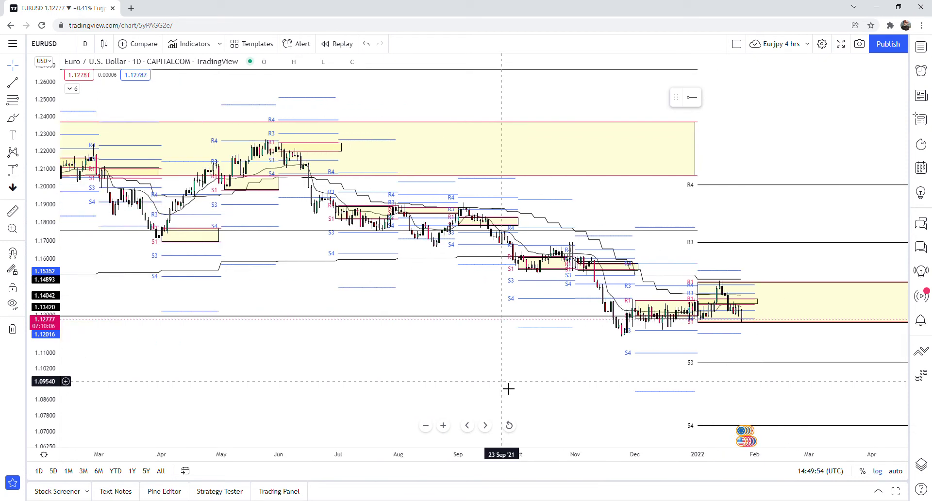
scroll(508, 389, "down", 2)
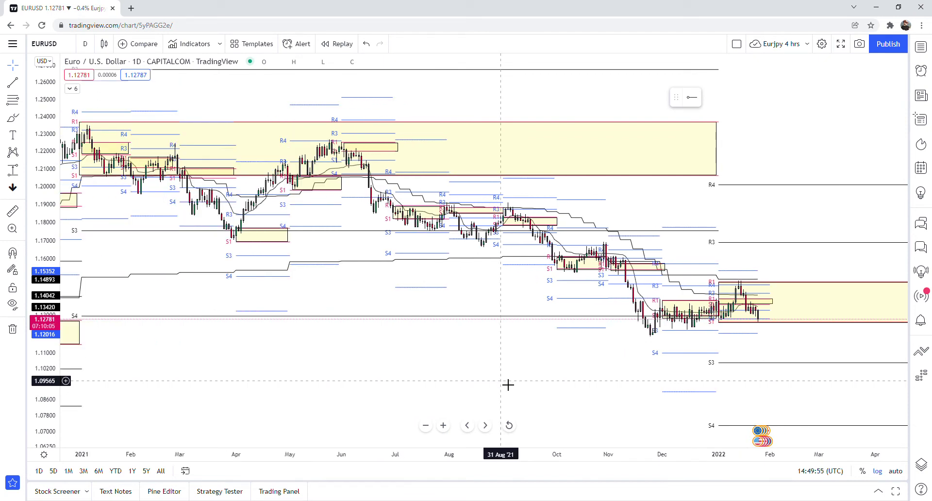
Load the GBPJPY chart from the CAPITALCOM feed via symbol search
left_click(53, 44)
type("GB")
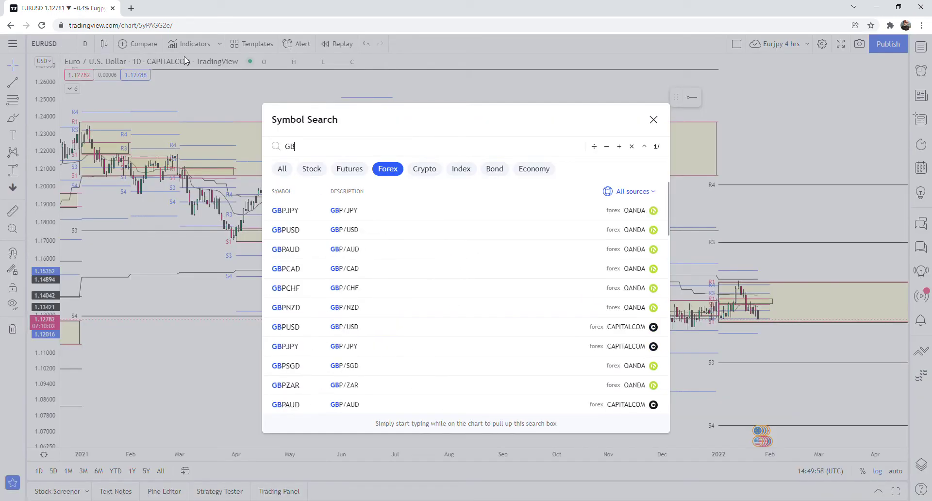
type("PJPY")
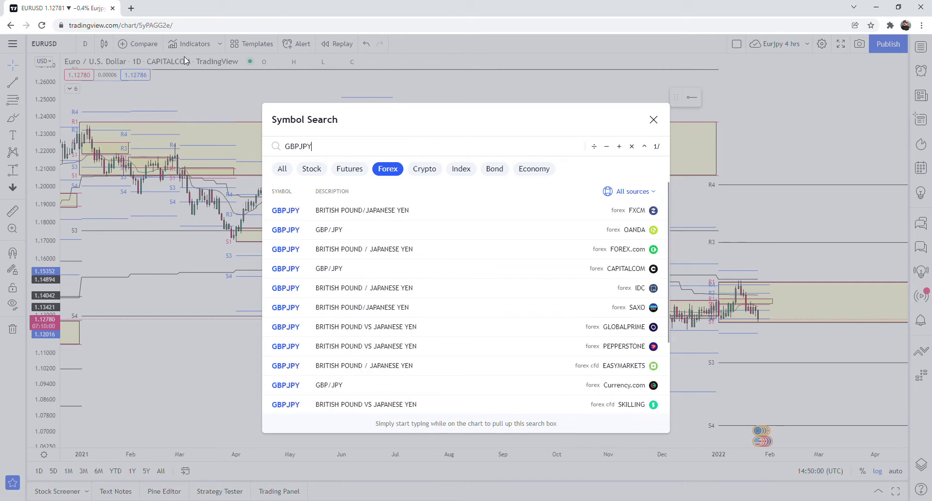
left_click(505, 269)
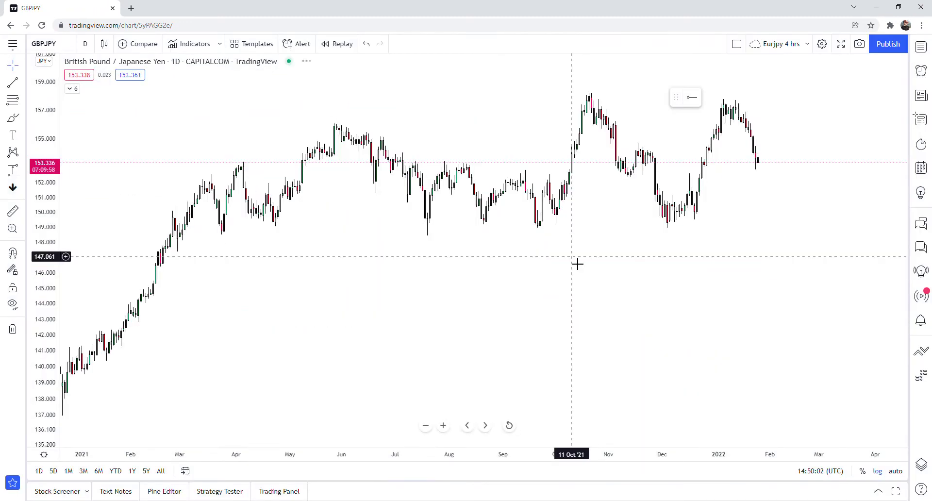
scroll(626, 272, "down", 2)
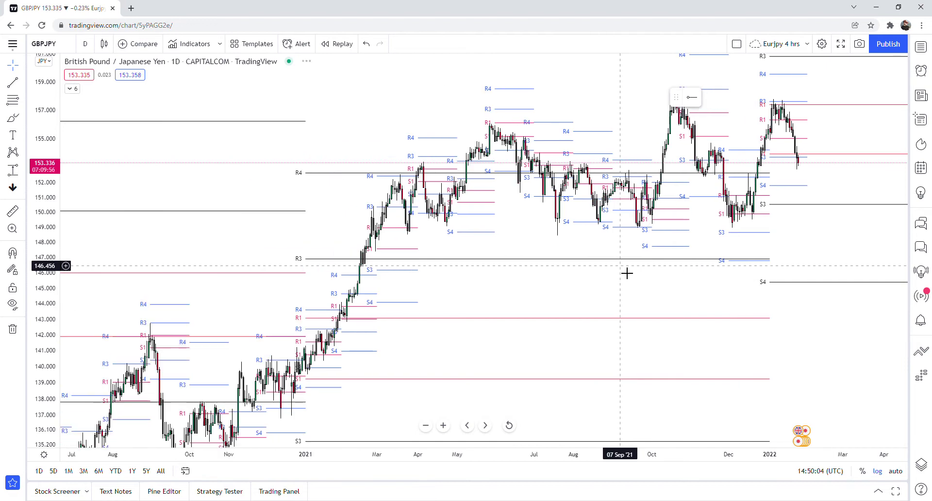
scroll(627, 274, "down", 2)
scroll(855, 339, "down", 2)
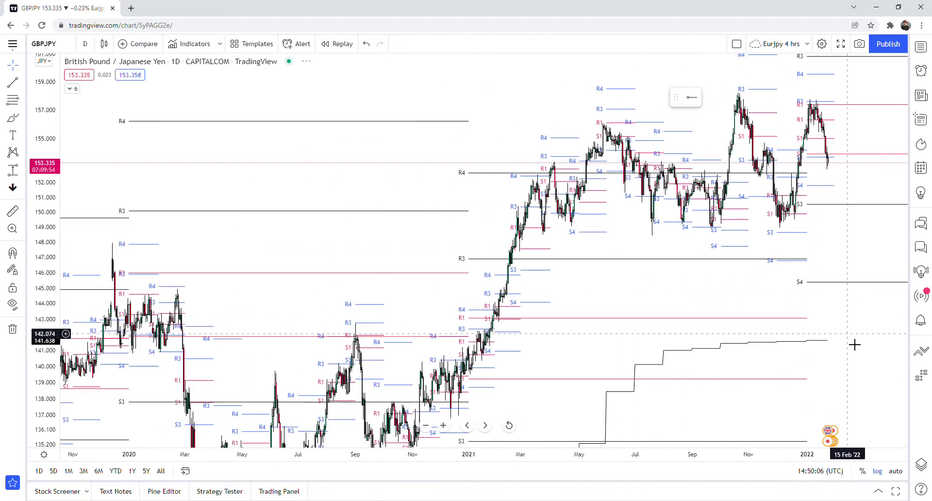
left_click_drag(860, 360, 590, 369)
scroll(610, 364, "up", 3)
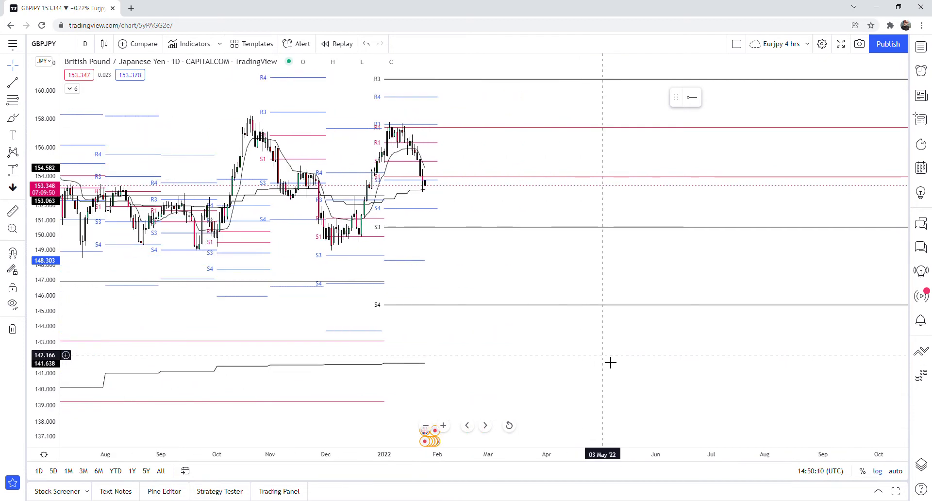
left_click_drag(505, 220, 606, 227)
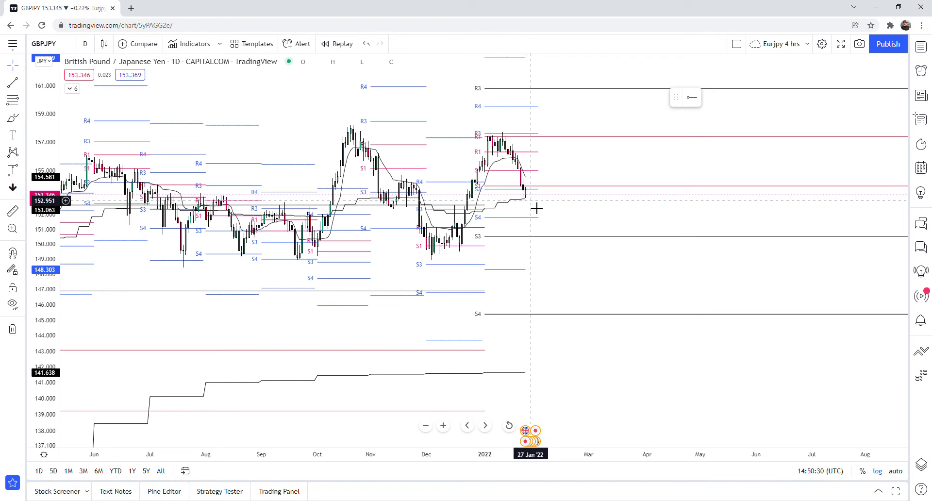
scroll(537, 209, "down", 1)
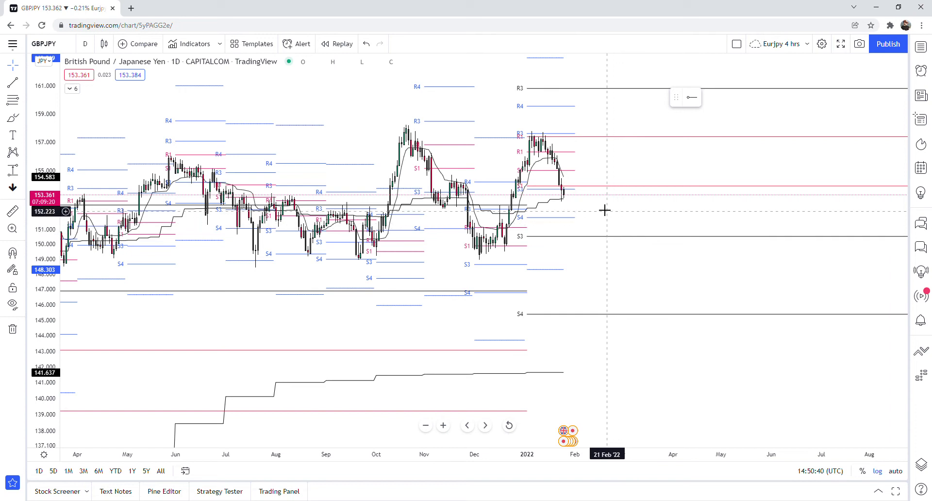
scroll(608, 206, "down", 1)
scroll(610, 208, "up", 3)
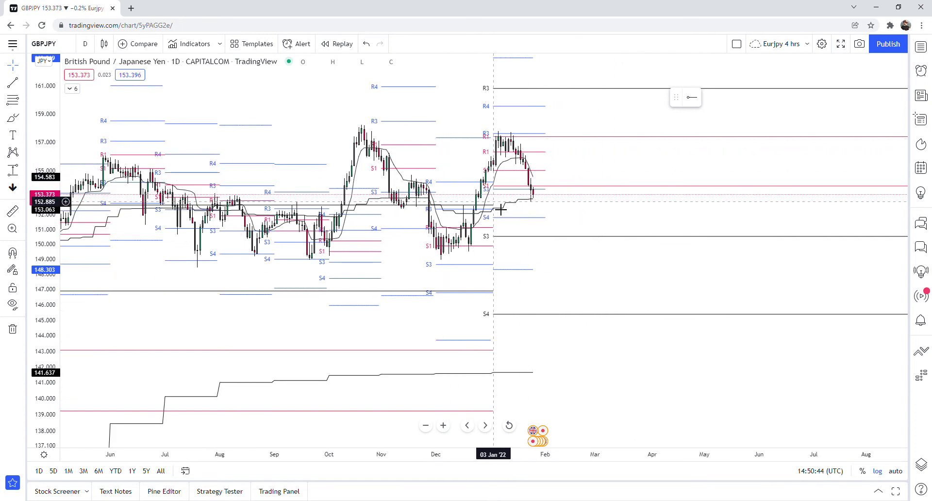
scroll(499, 208, "up", 1)
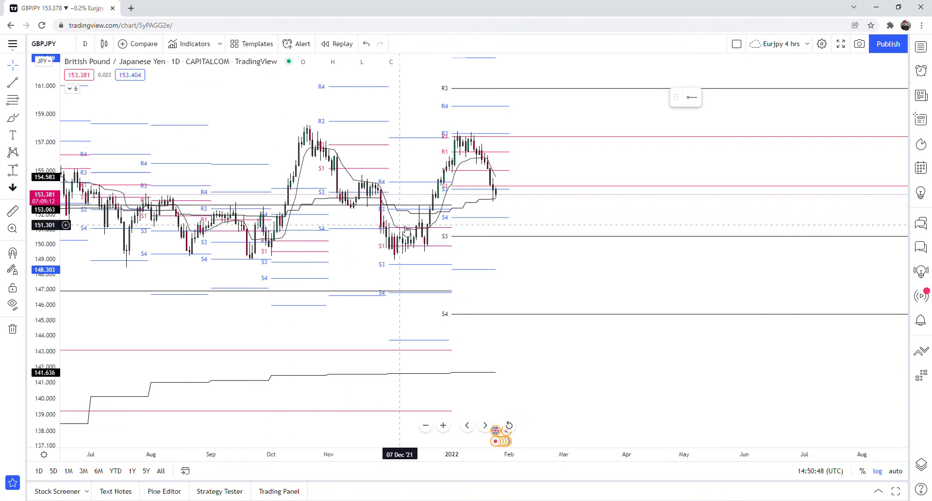
scroll(311, 216, "down", 2)
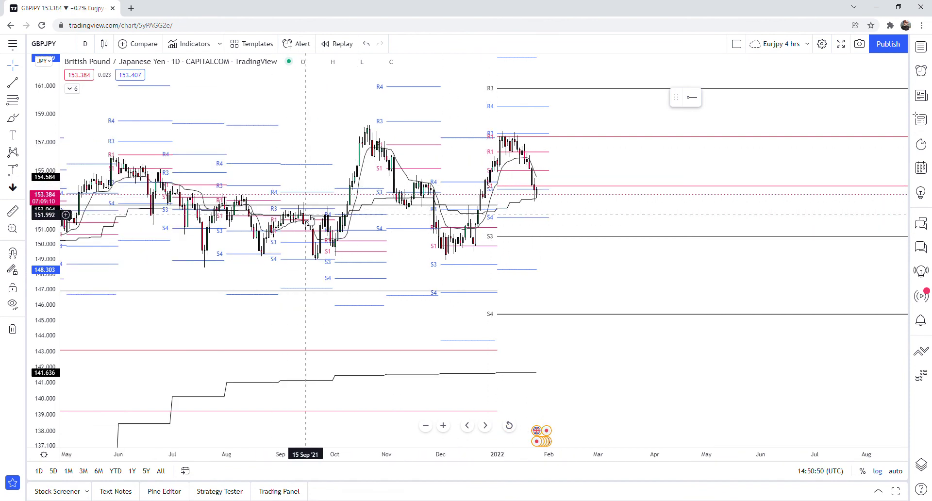
scroll(225, 324, "down", 1)
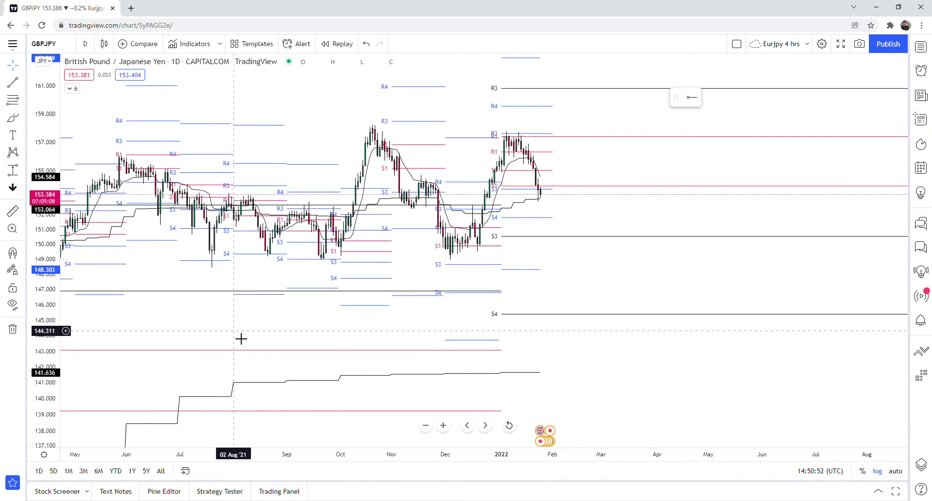
scroll(250, 337, "down", 1)
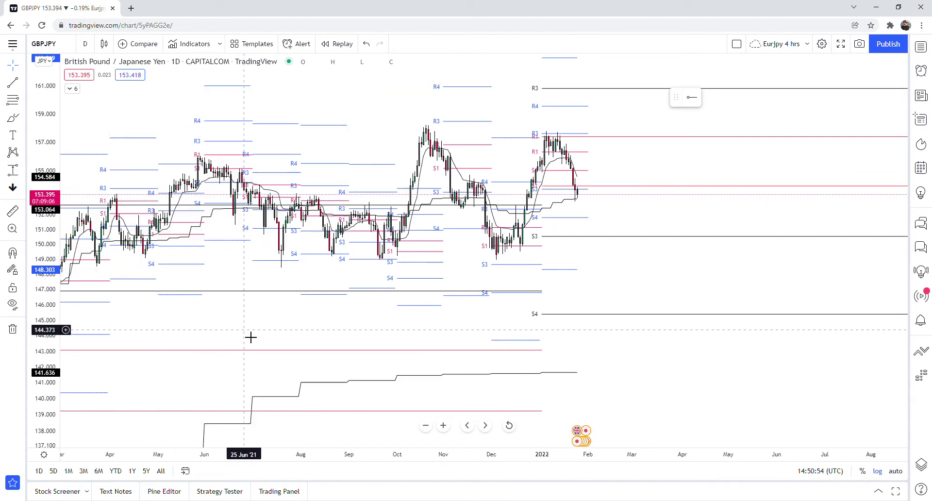
scroll(267, 326, "up", 1)
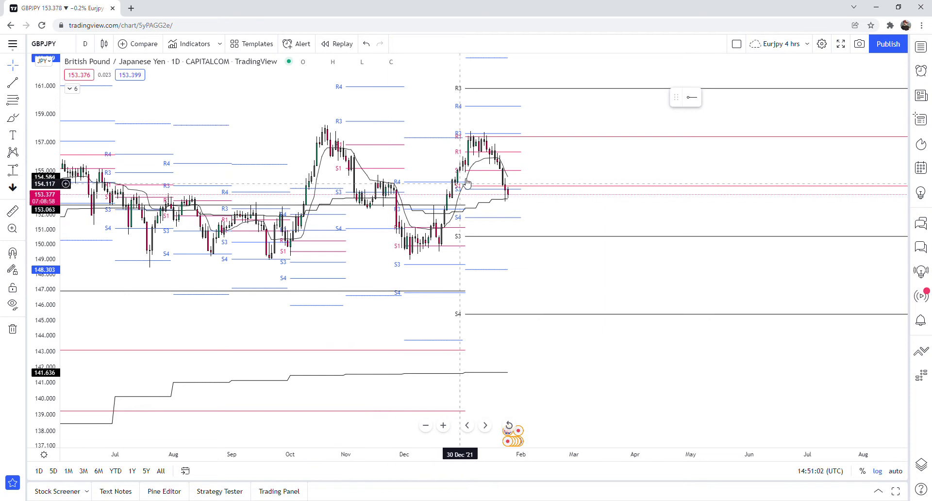
scroll(378, 227, "down", 3)
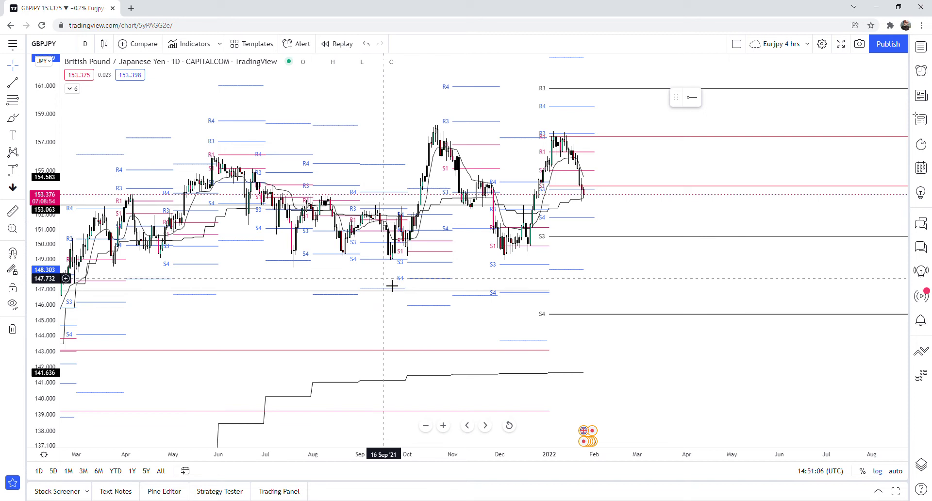
scroll(390, 285, "up", 1)
scroll(392, 284, "up", 1)
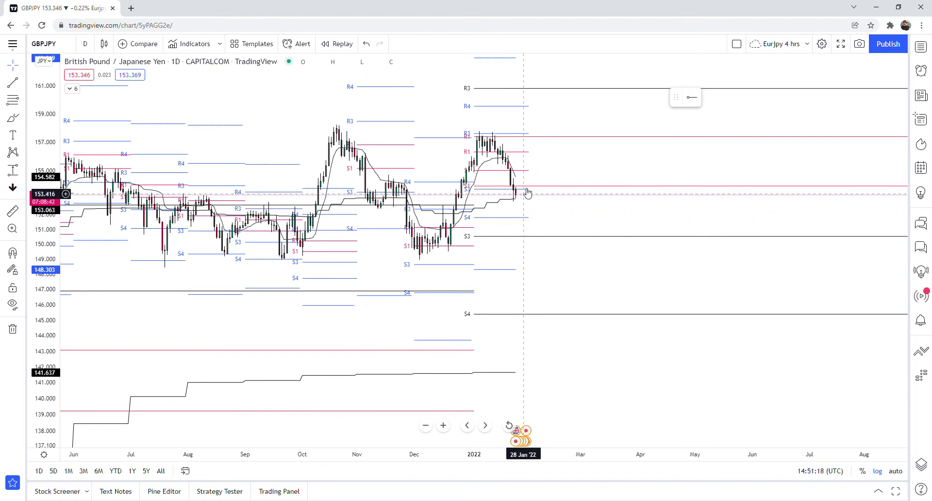
scroll(379, 292, "down", 2)
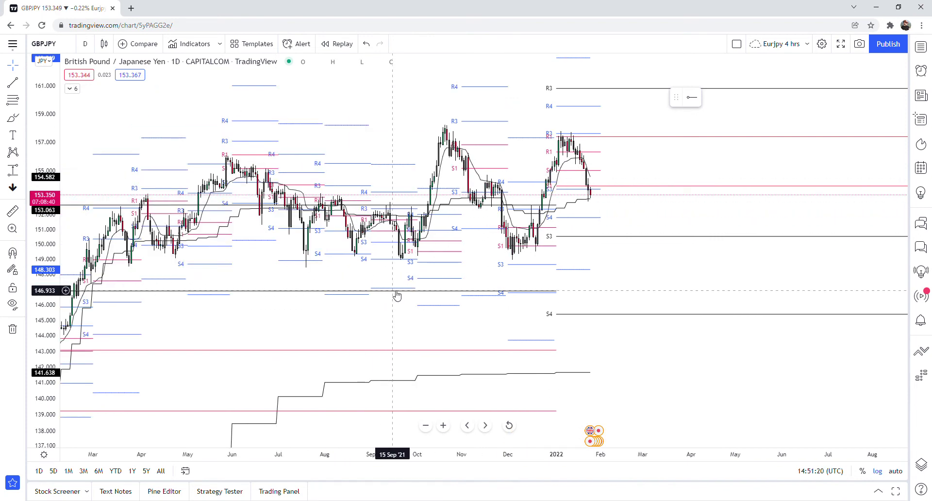
scroll(396, 294, "down", 2)
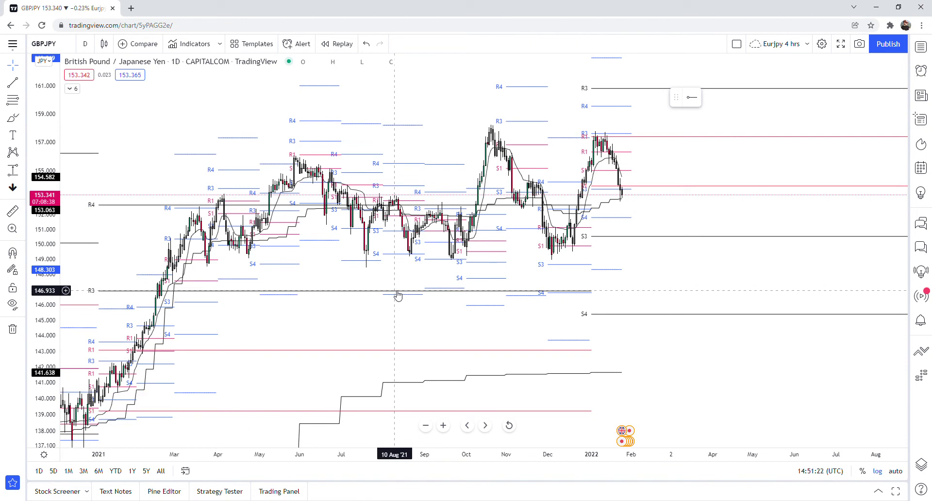
scroll(397, 295, "up", 3)
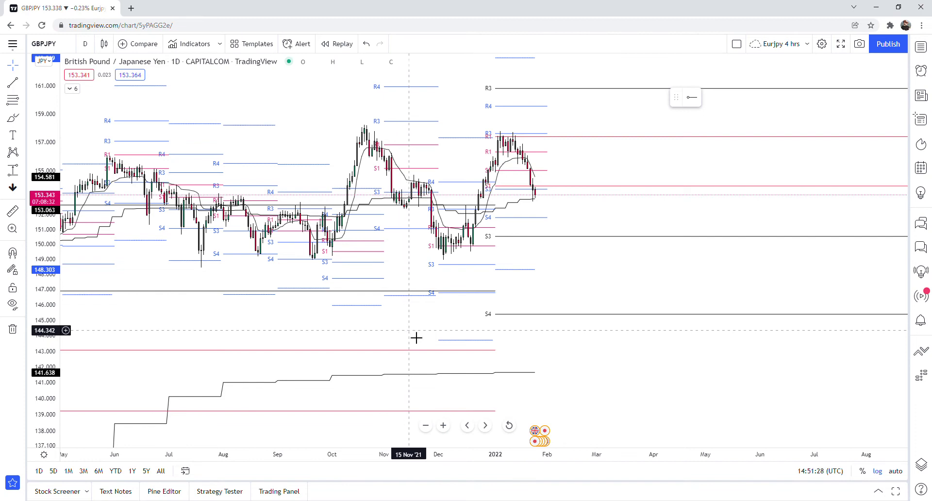
scroll(414, 338, "right", 4)
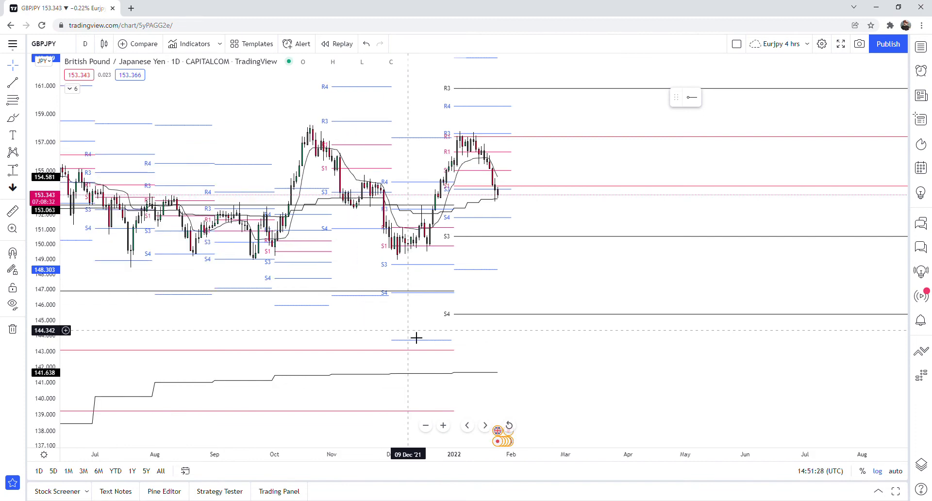
Add the Pivot Points Standard indicator to the GBPJPY chart
left_click(188, 44)
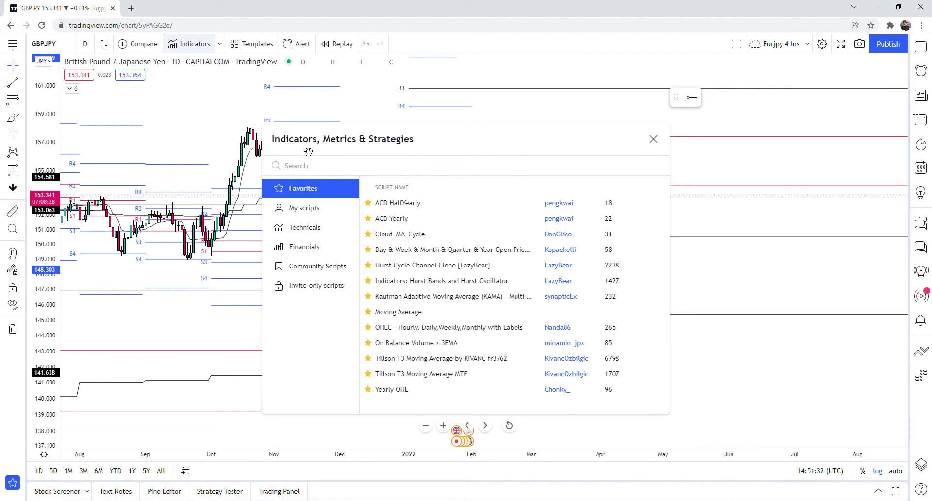
type("piv")
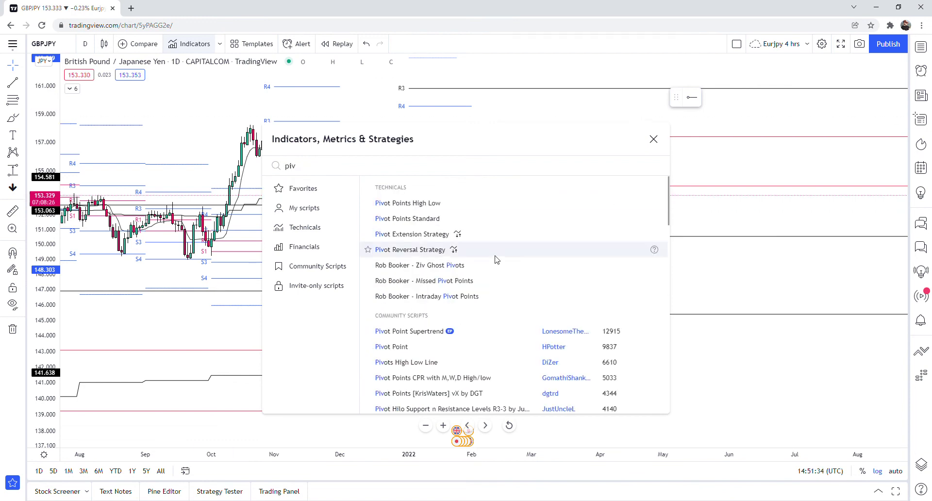
left_click(411, 219)
left_click(653, 139)
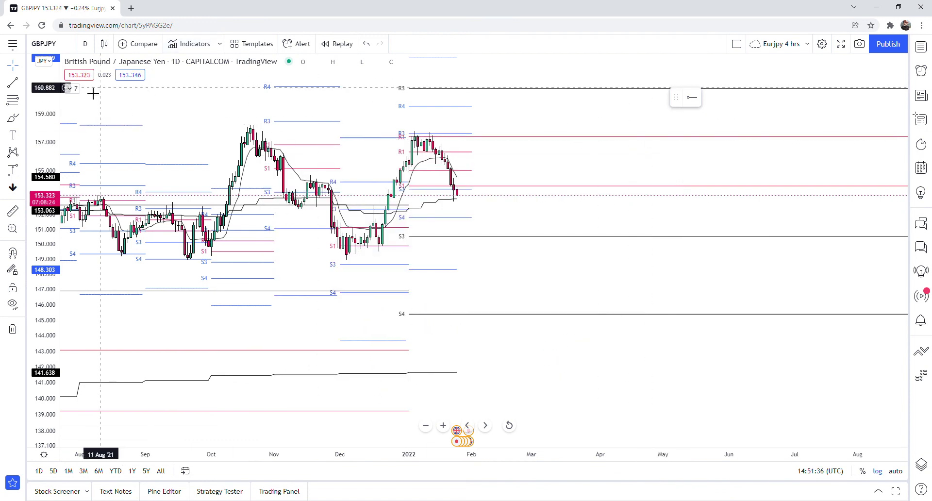
Set the pivots to Camarilla Weekly with 2 pivots back and the P lines hidden
left_click(72, 90)
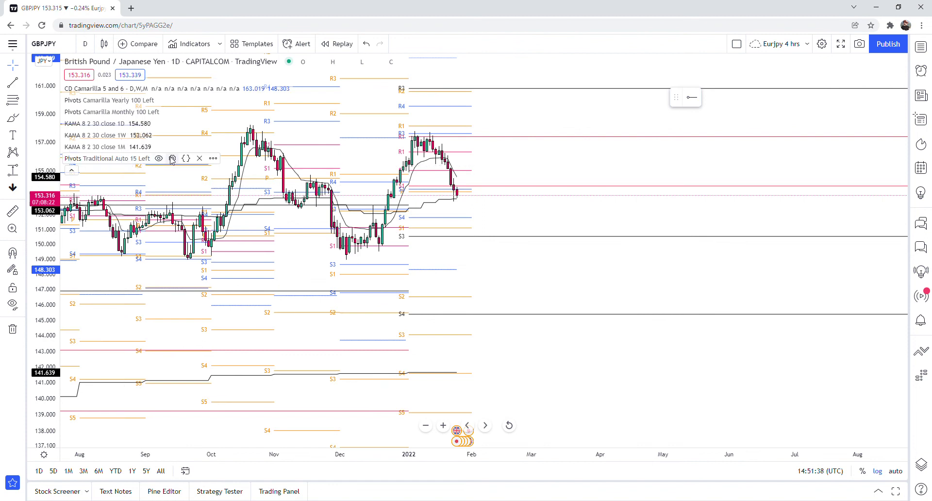
left_click(172, 159)
left_click(501, 158)
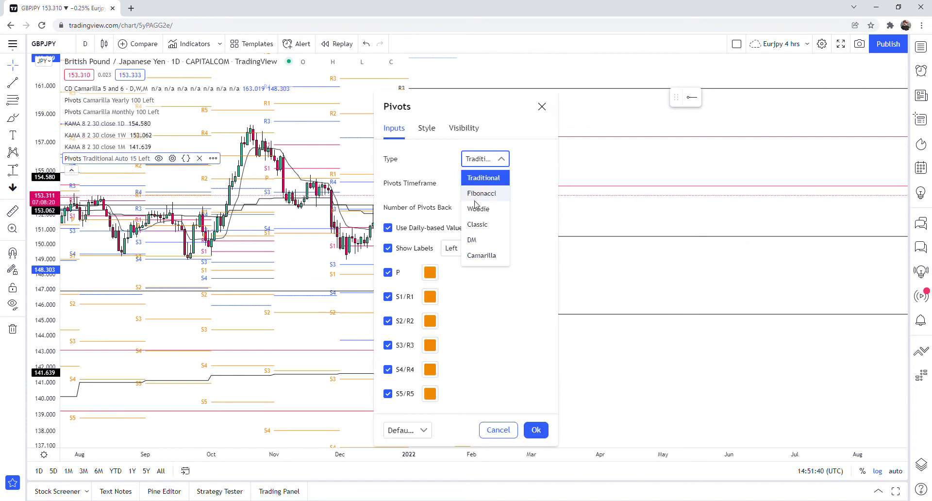
left_click(481, 256)
left_click(508, 184)
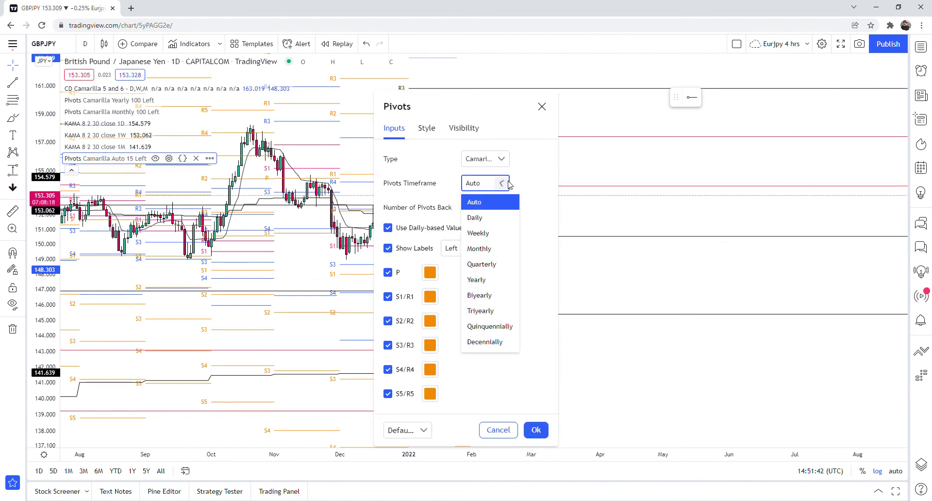
left_click(483, 234)
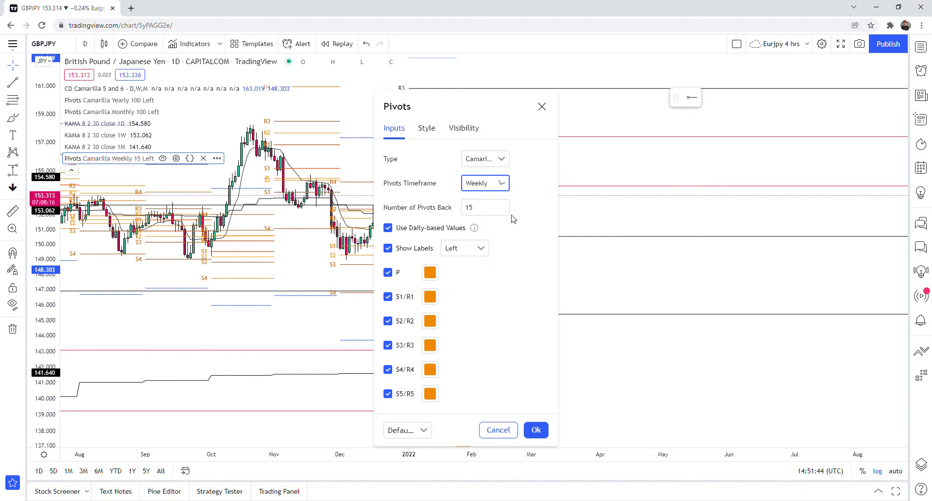
left_click_drag(490, 207, 435, 209)
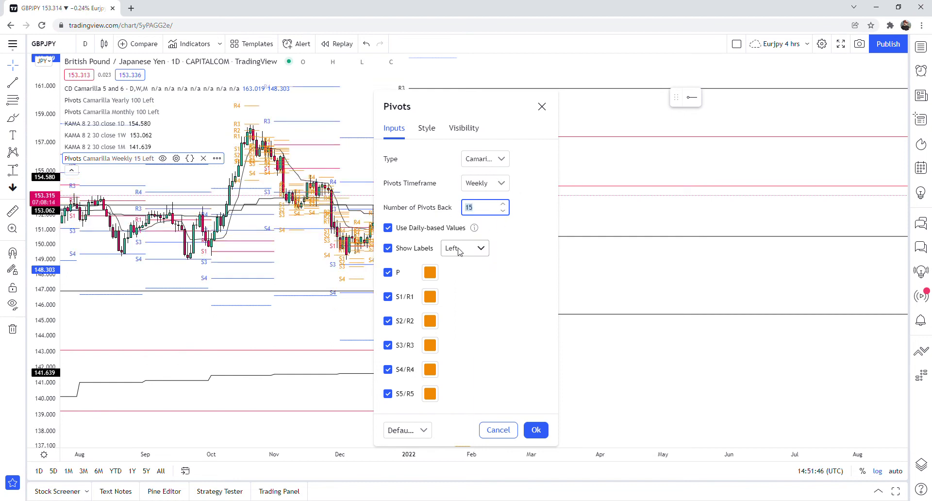
left_click(388, 273)
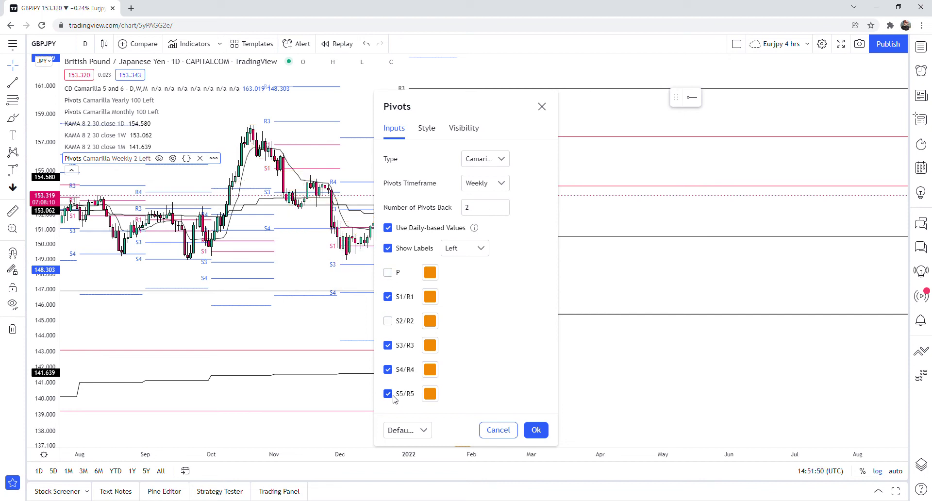
left_click(536, 430)
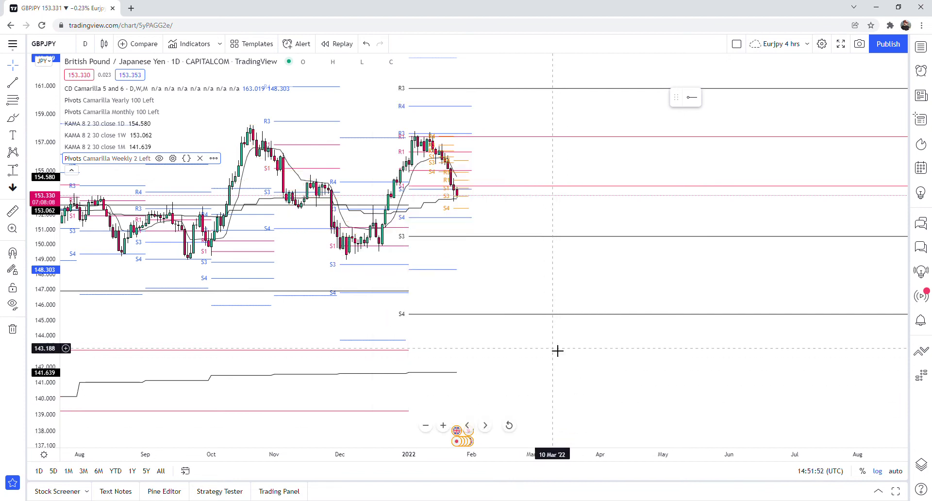
scroll(553, 341, "up", 3)
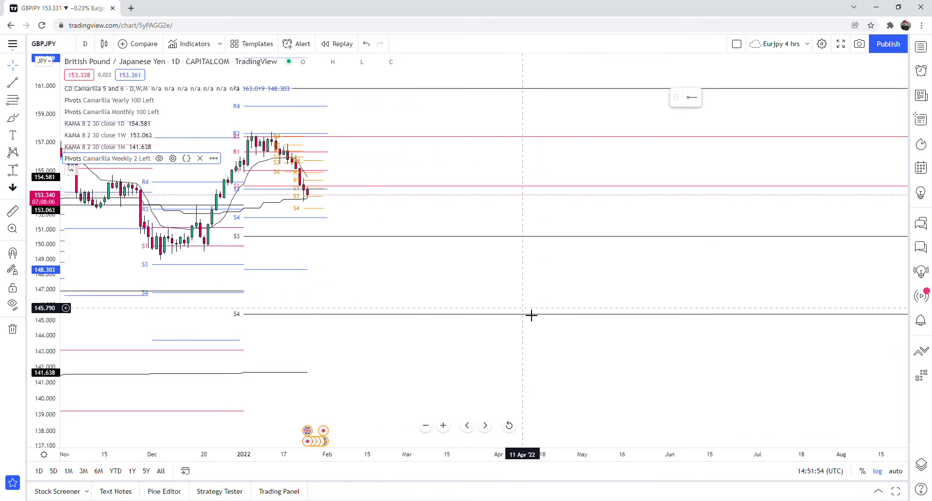
scroll(534, 310, "down", 2)
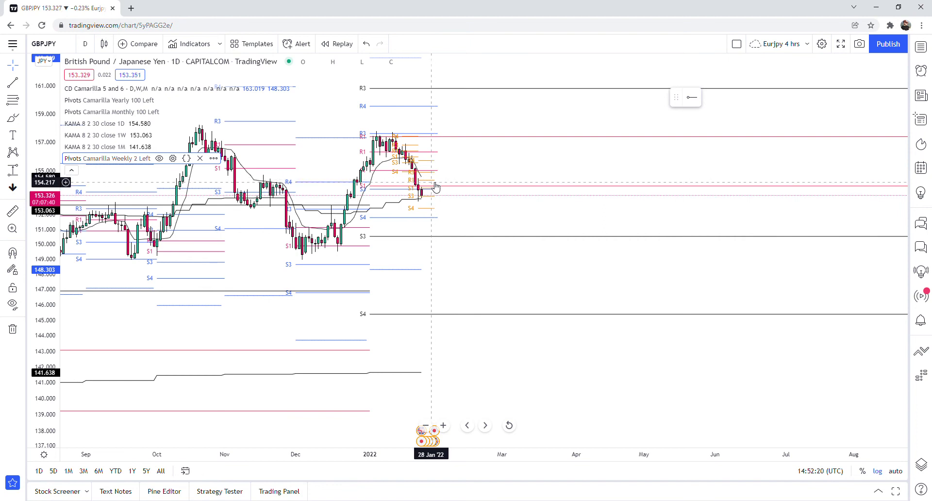
scroll(485, 233, "down", 2)
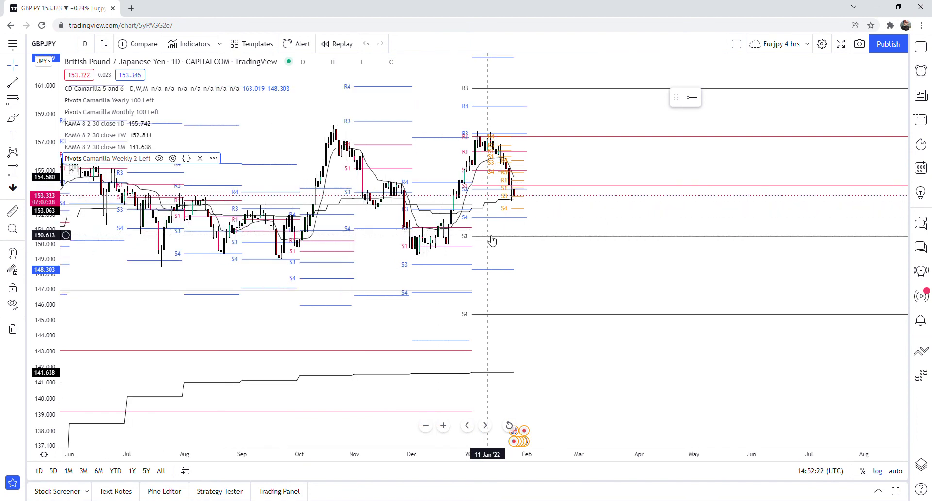
scroll(492, 241, "down", 1)
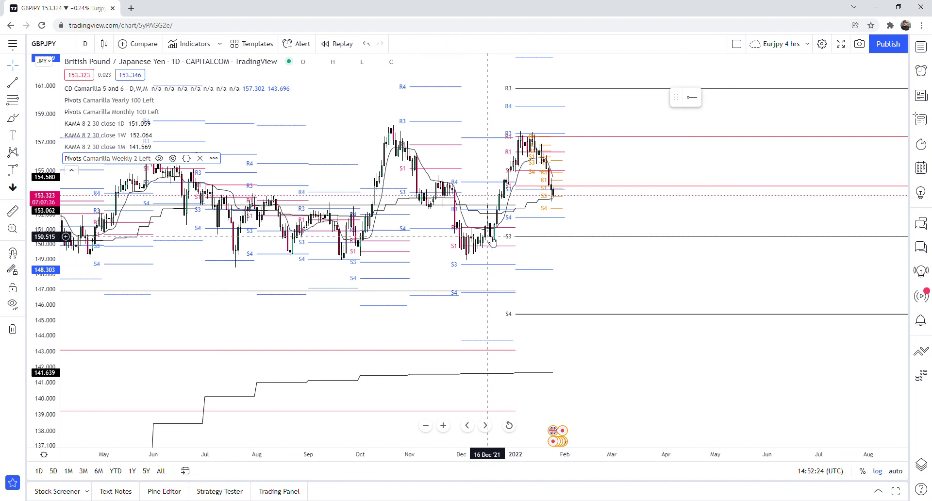
scroll(488, 237, "down", 2)
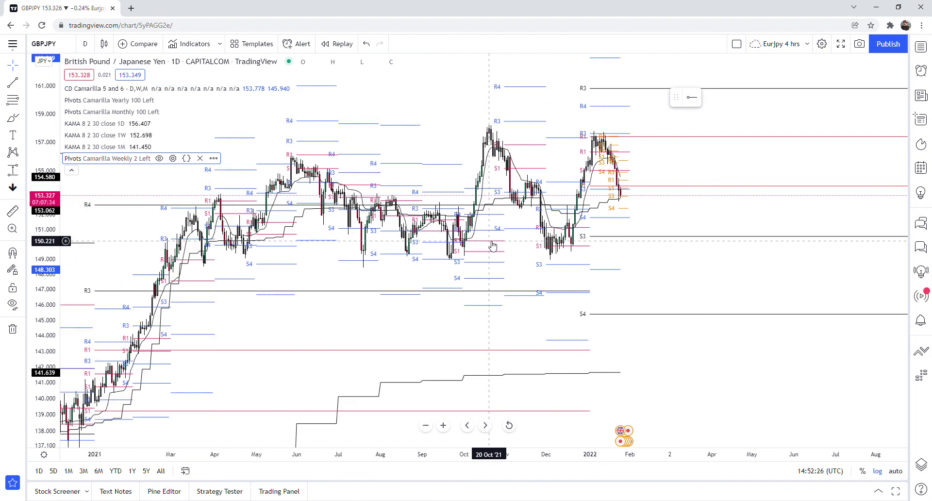
scroll(492, 245, "up", 3)
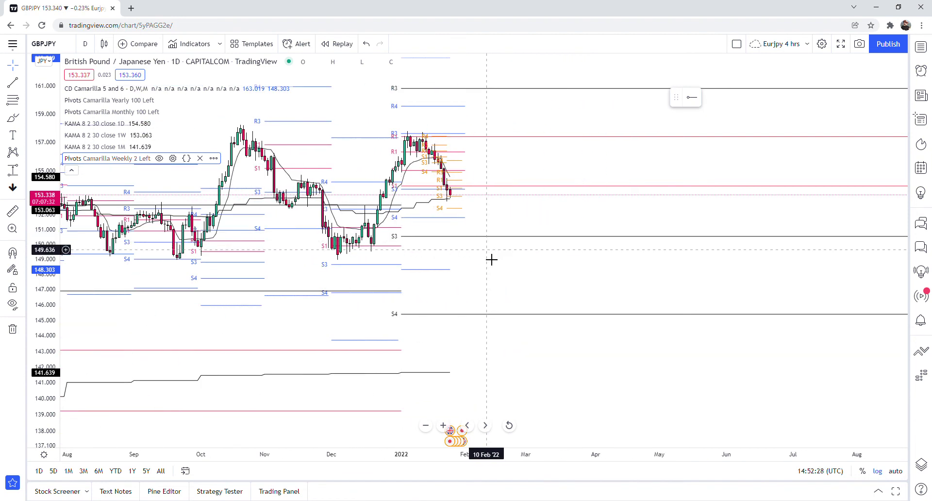
scroll(445, 316, "down", 1)
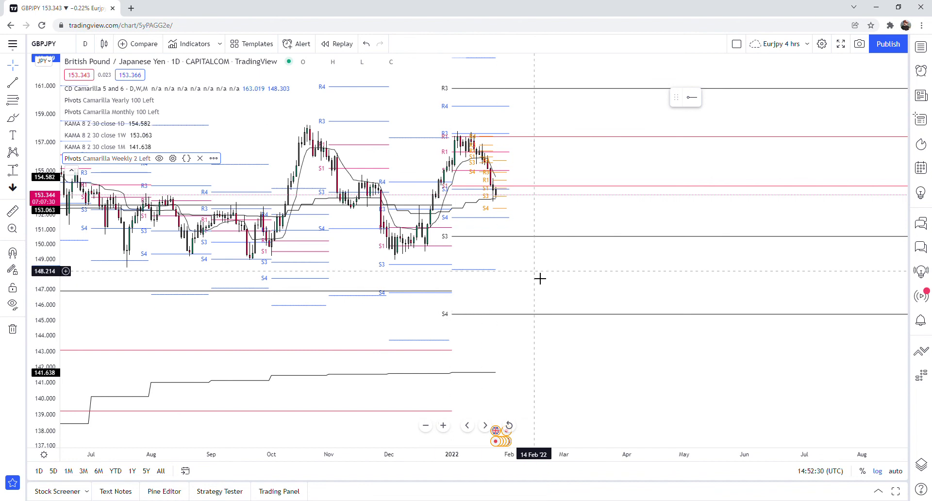
scroll(539, 277, "down", 1)
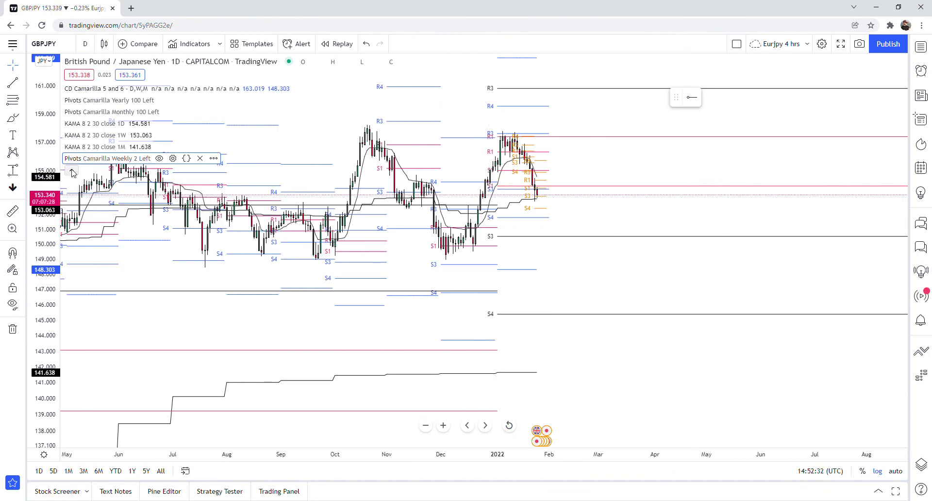
scroll(202, 313, "up", 1)
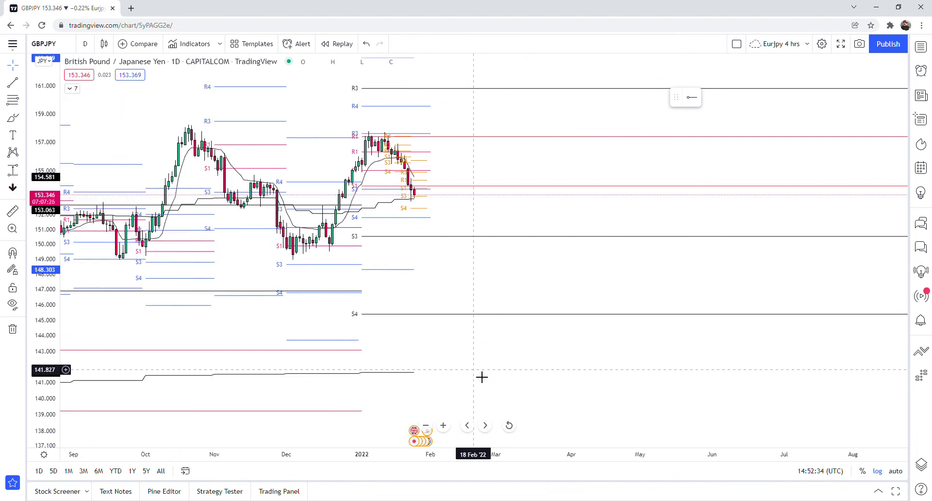
scroll(770, 353, "left", 5)
scroll(777, 268, "up", 2)
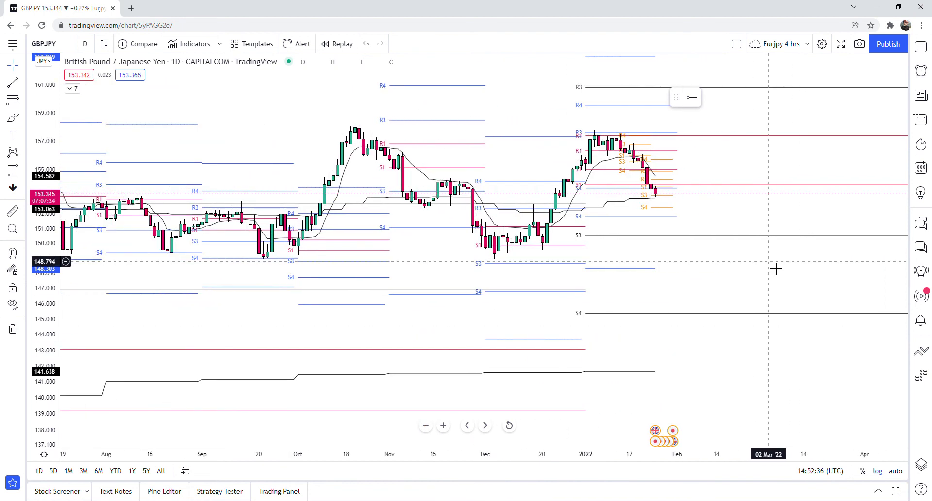
scroll(767, 268, "down", 3)
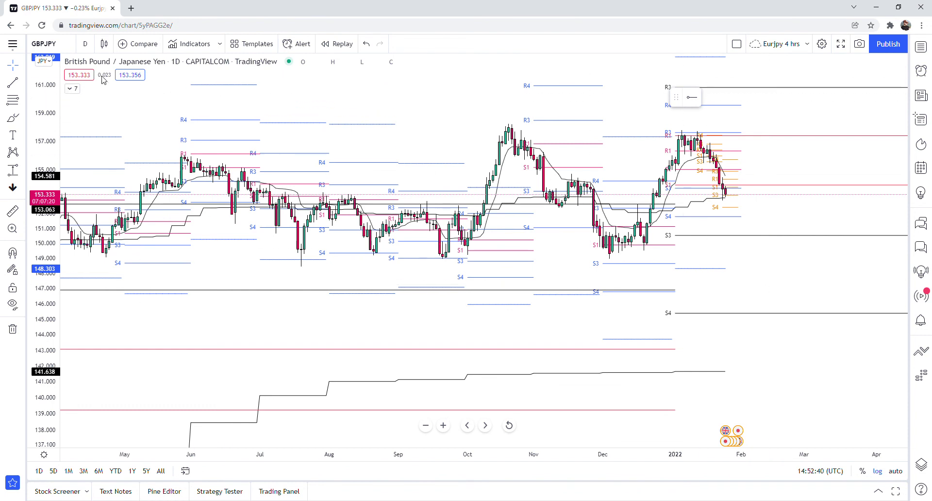
Change the GBPJPY chart interval to 4 hours
left_click(87, 46)
scroll(127, 311, "down", 10)
scroll(130, 321, "down", 6)
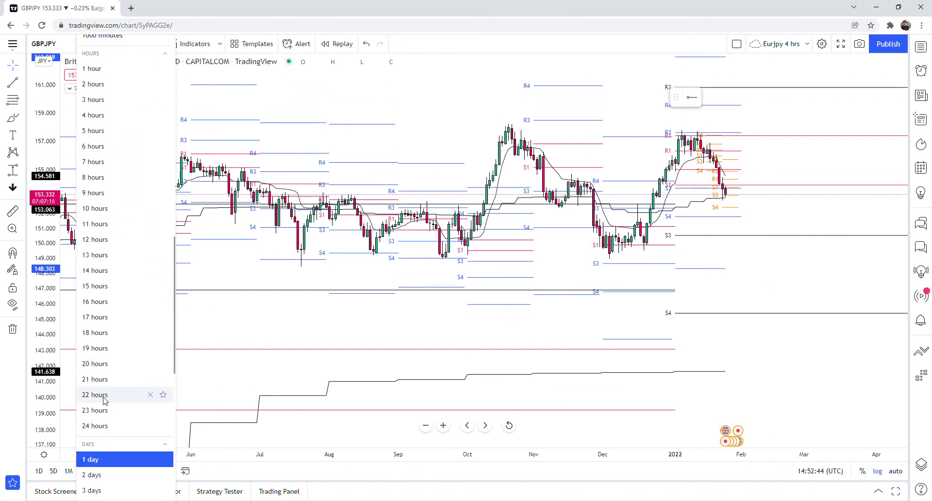
scroll(119, 238, "up", 3)
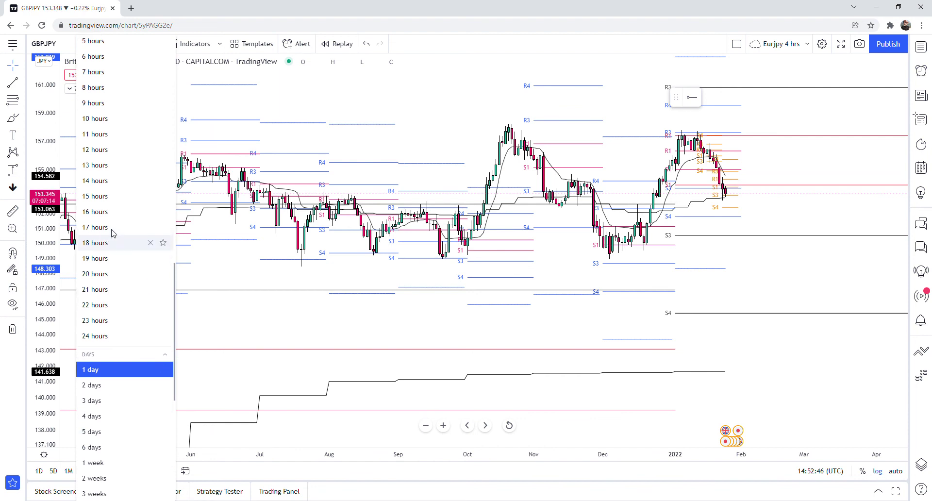
left_click(111, 164)
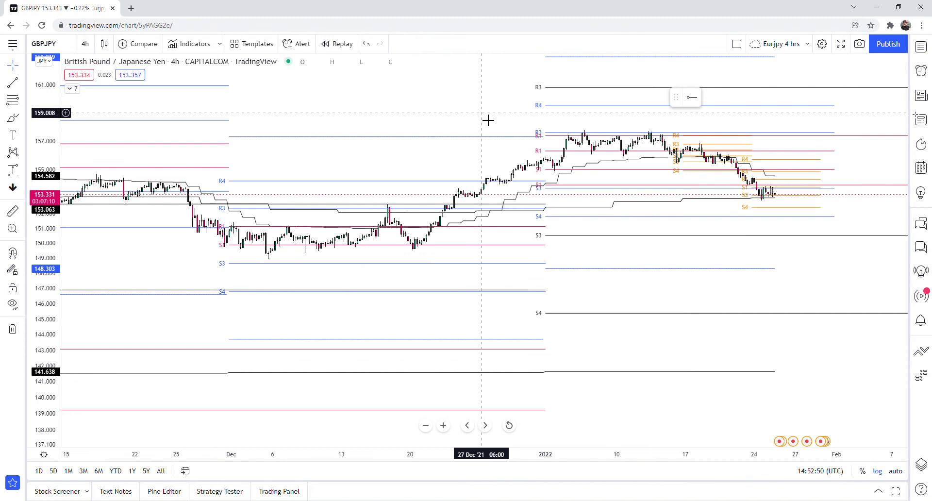
Zoom and pan the 4-hour chart to show October 2021 through late January 2022
scroll(489, 119, "down", 4)
scroll(525, 118, "down", 6)
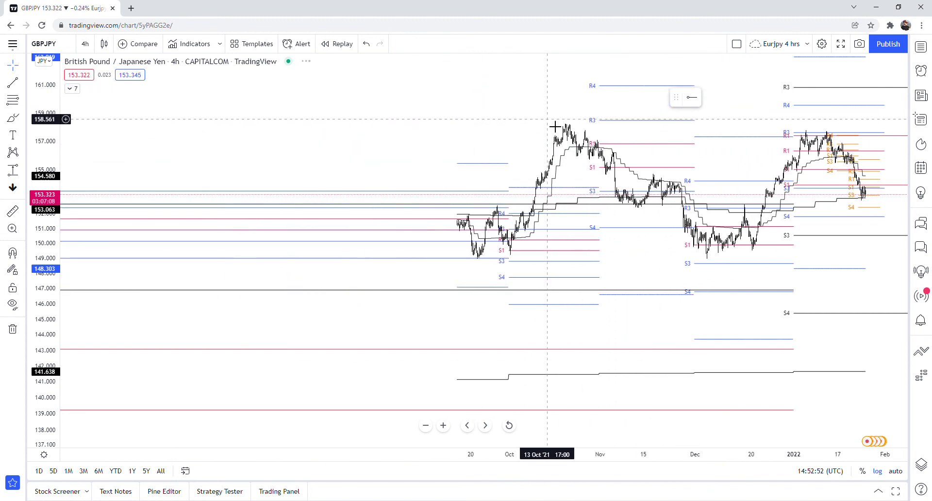
scroll(565, 106, "right", 10)
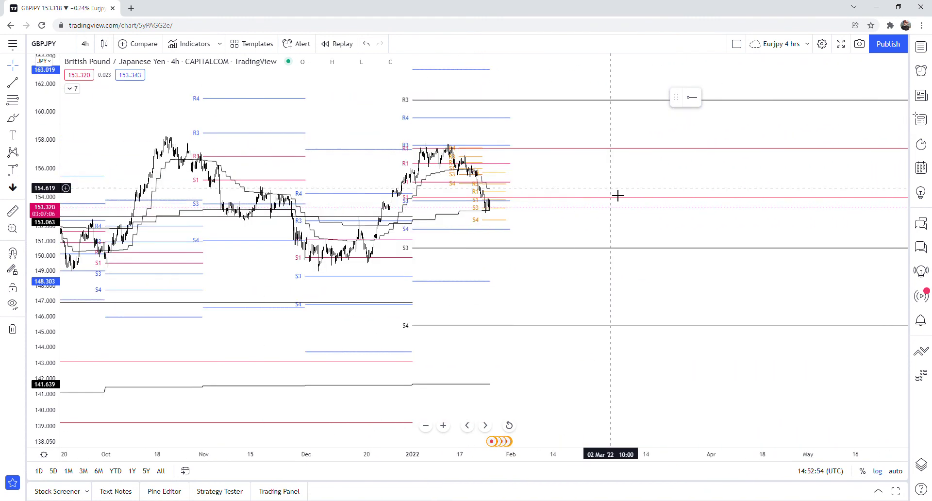
scroll(559, 174, "right", 3)
scroll(429, 188, "left", 2)
scroll(512, 185, "up", 3)
scroll(498, 183, "left", 5)
scroll(534, 180, "left", 2)
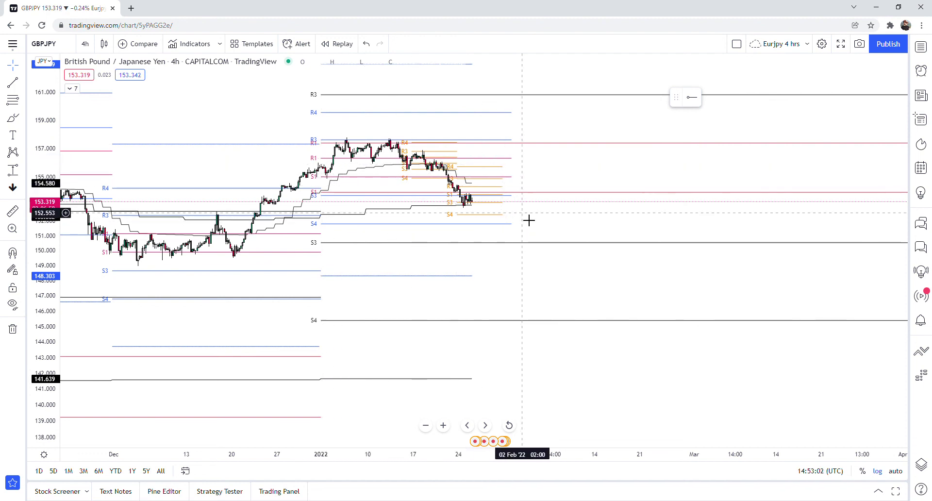
scroll(526, 219, "right", 5)
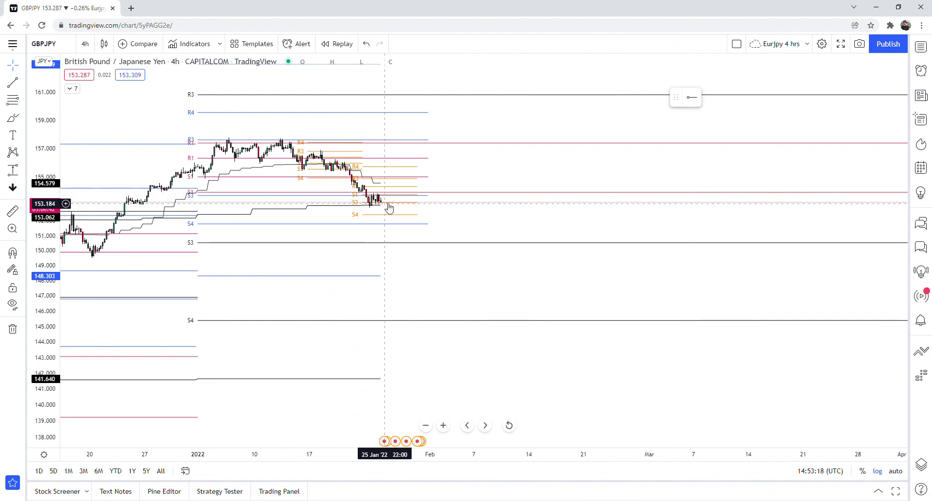
scroll(413, 214, "down", 1)
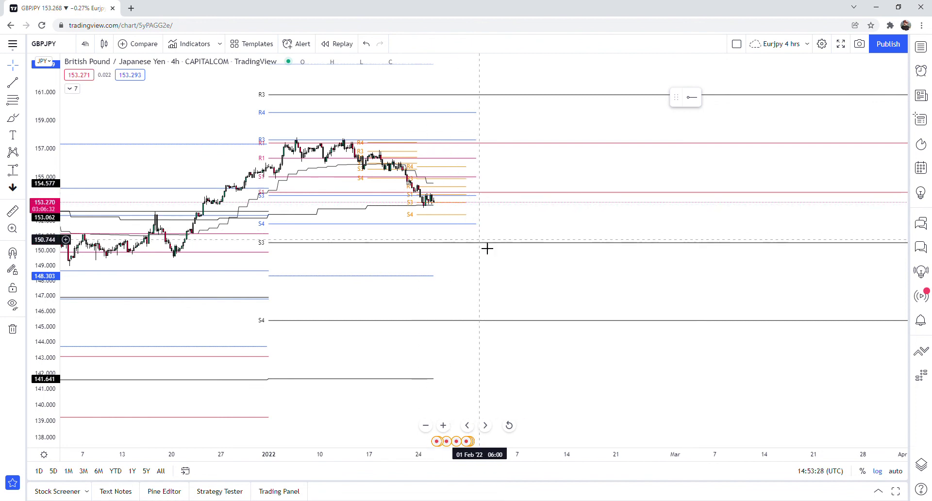
scroll(494, 238, "down", 1)
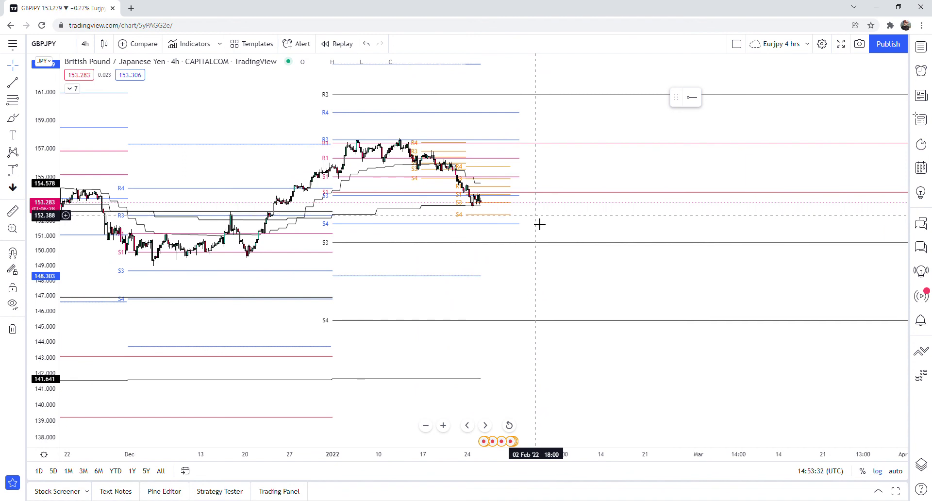
left_click_drag(537, 279, 849, 294)
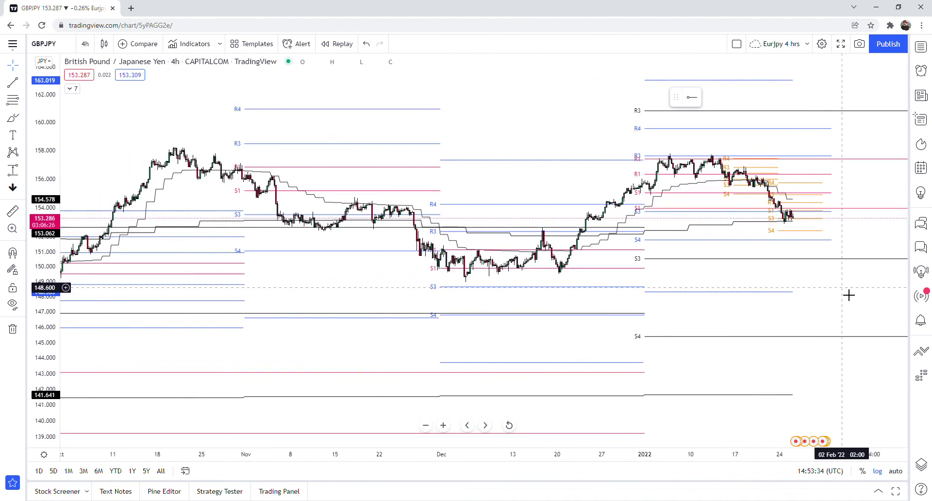
scroll(846, 295, "down", 1)
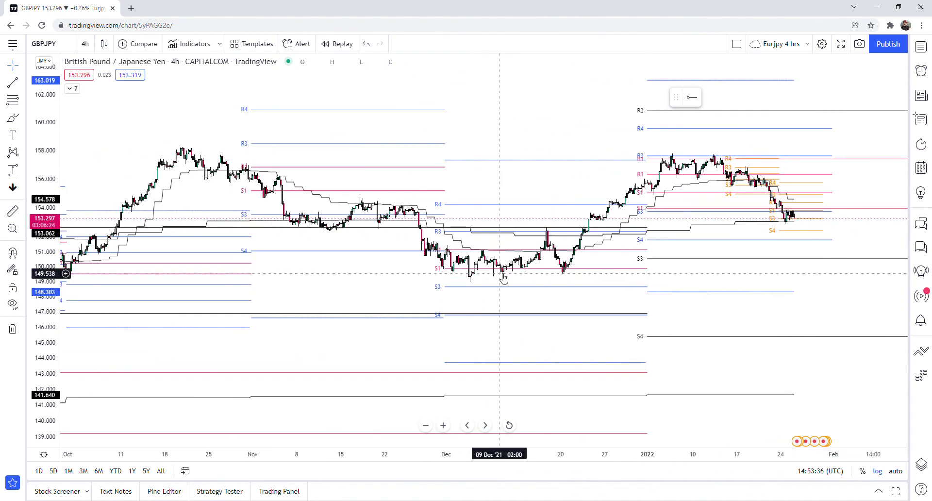